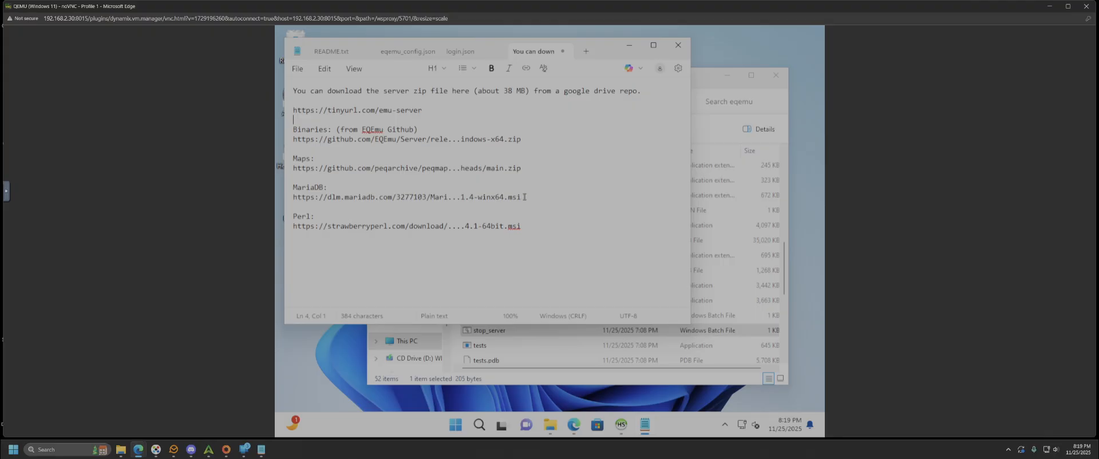
- Highlight the MariaDB and Perl installer links in the notes, then bring the eqemu folder window forward
left_click_drag(522, 197, 287, 199)
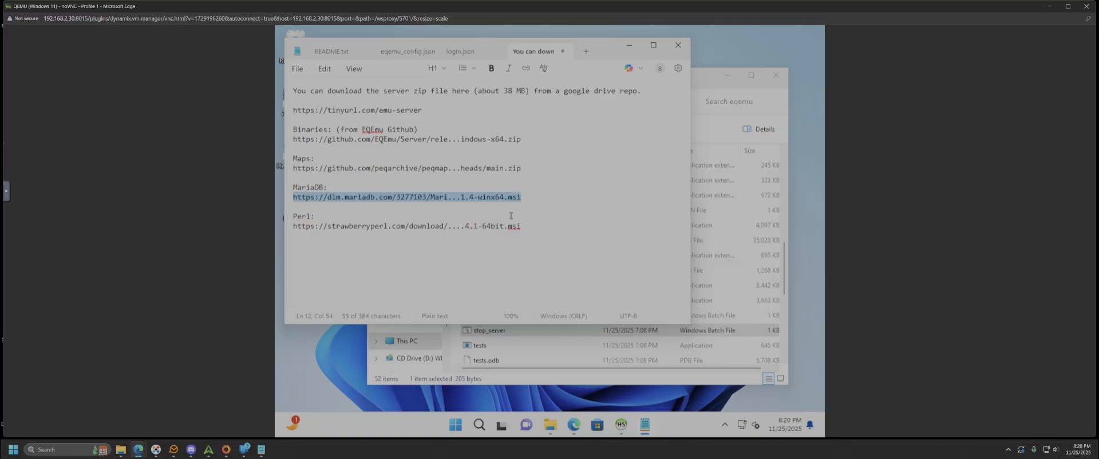
left_click_drag(521, 226, 293, 226)
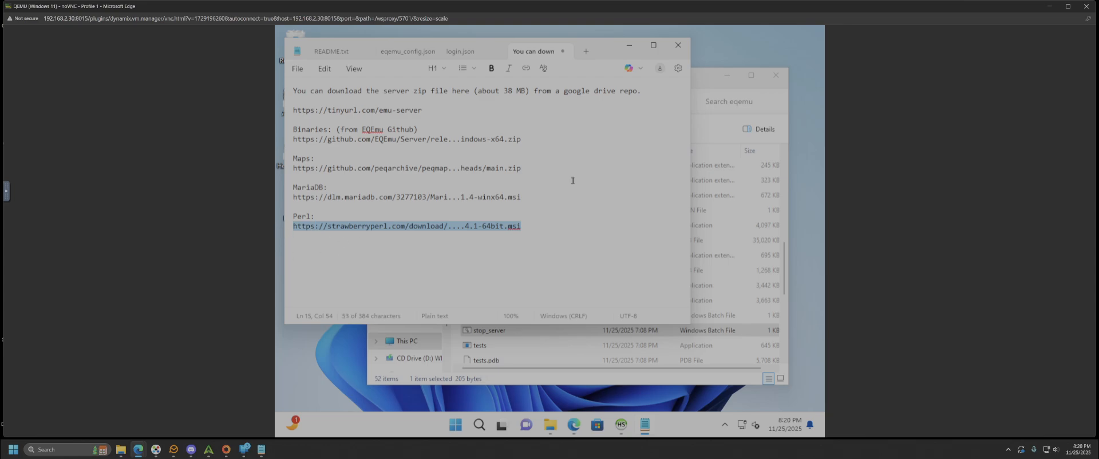
left_click(555, 331)
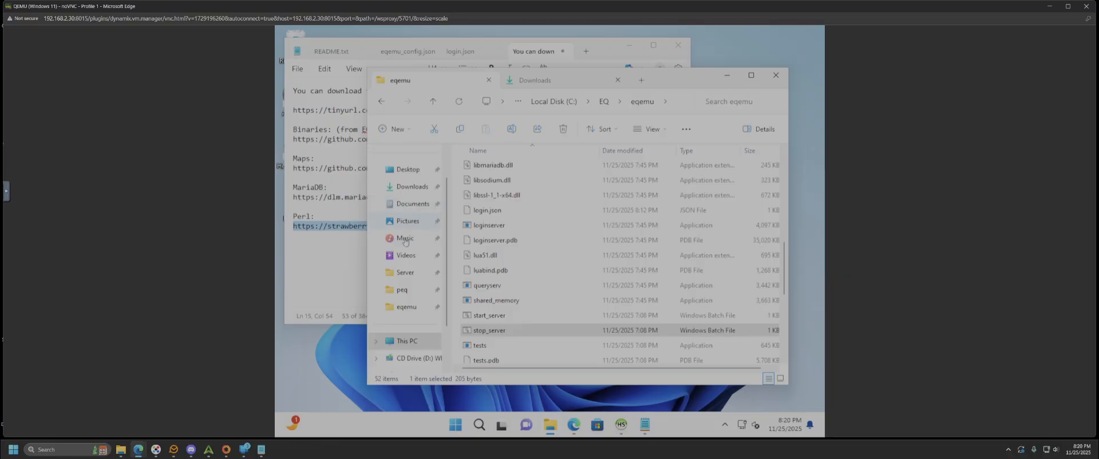
- Show the Downloads folder, then check it against the server, EQEmu binaries and Maps links in the notes
left_click(410, 192)
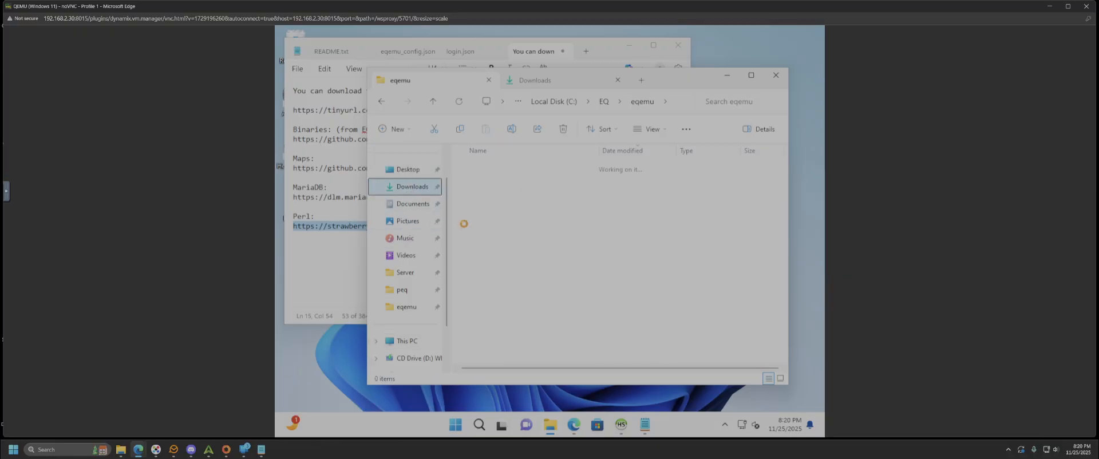
left_click(493, 183)
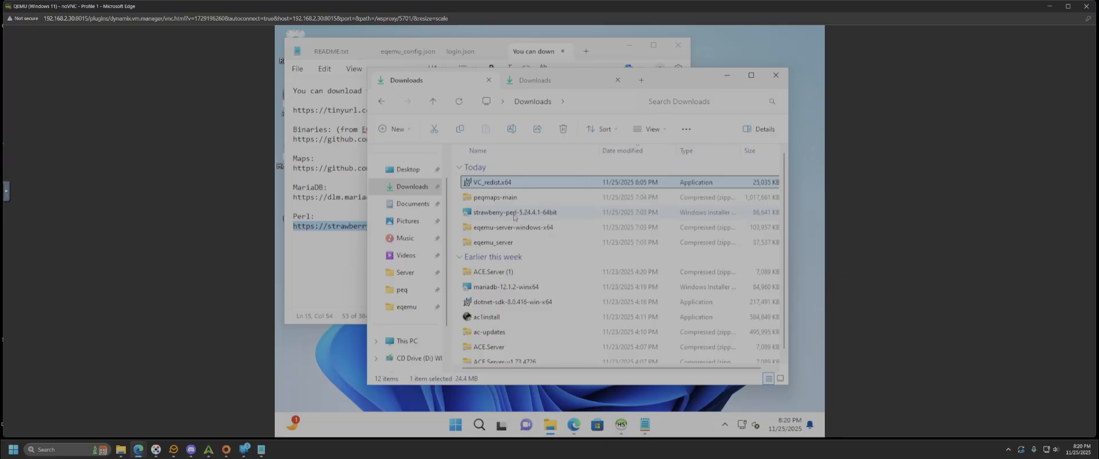
left_click(727, 76)
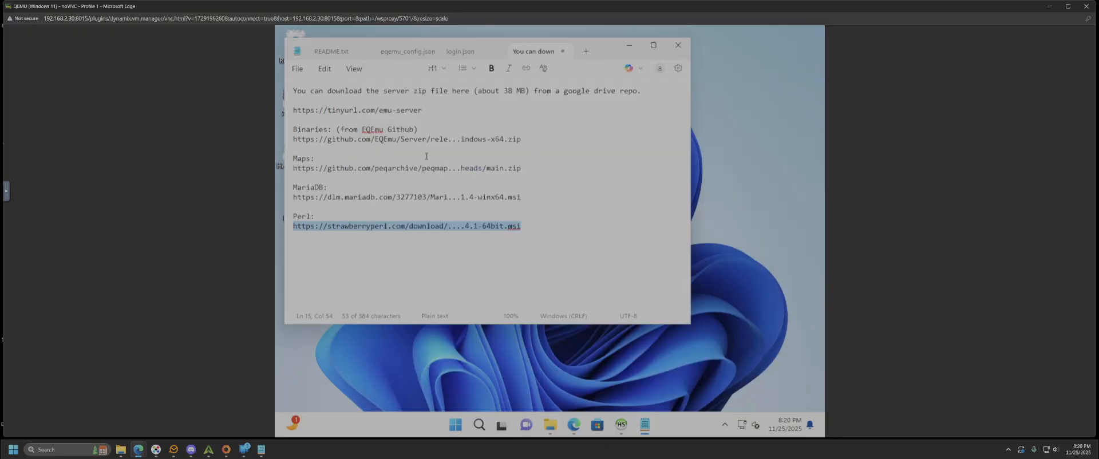
left_click_drag(425, 113, 281, 118)
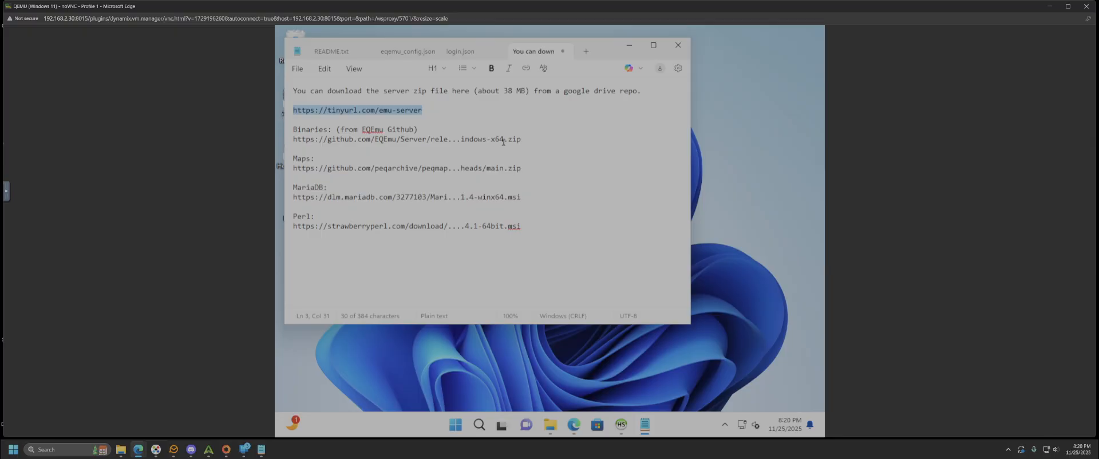
left_click_drag(522, 139, 278, 140)
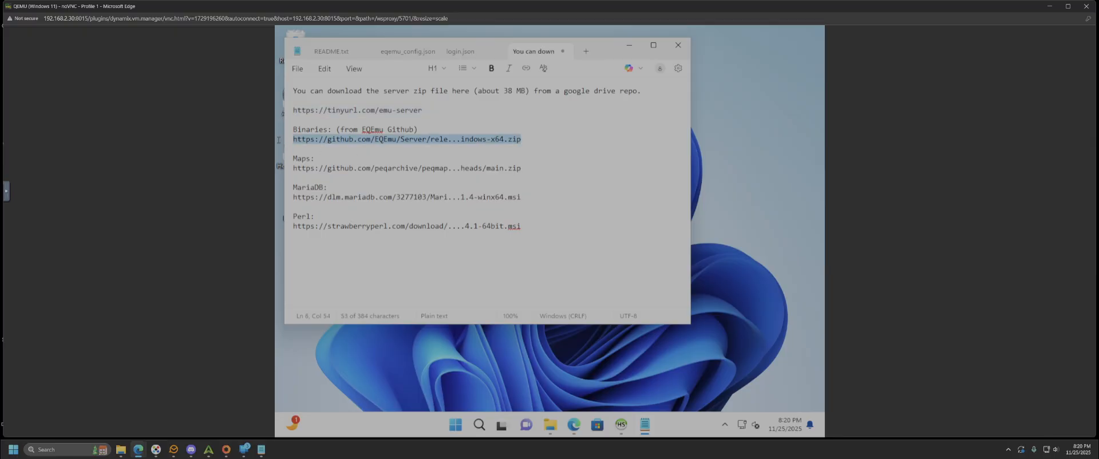
left_click_drag(522, 168, 259, 173)
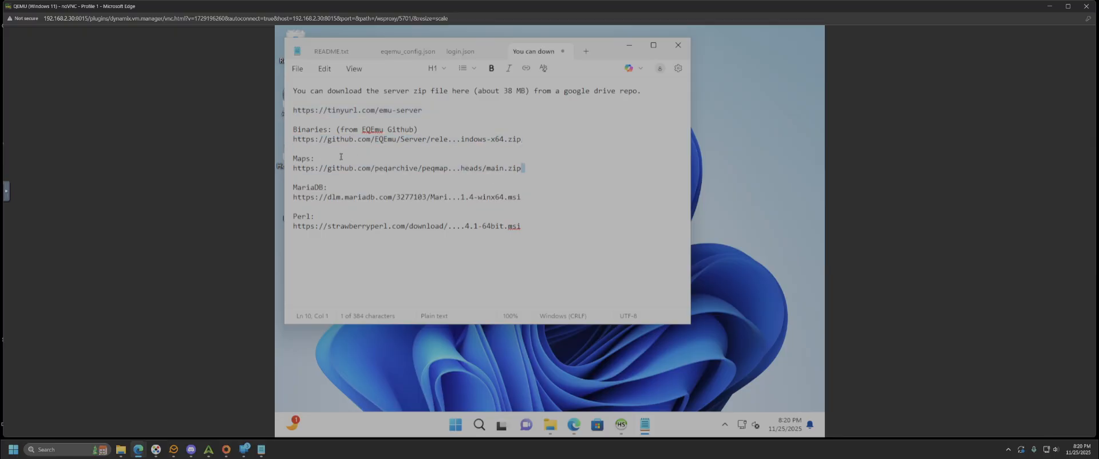
left_click(548, 433)
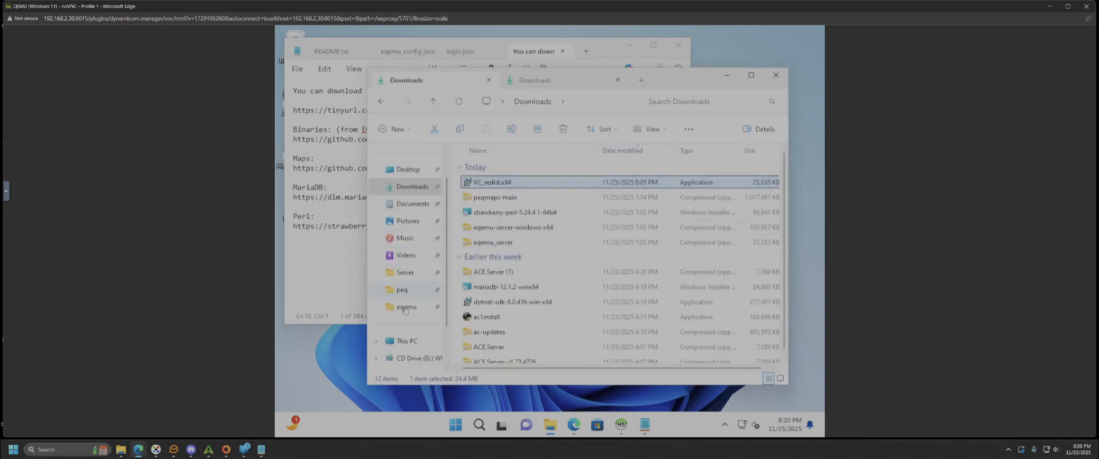
- Navigate from This PC through Local Disk (C:) and EQ into the peq folder
left_click(407, 341)
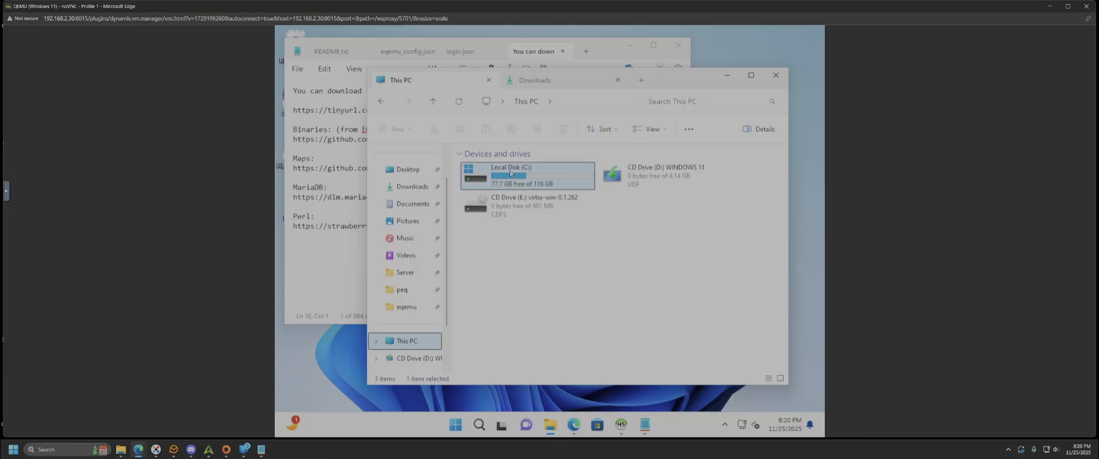
double_click(564, 180)
left_click(490, 183)
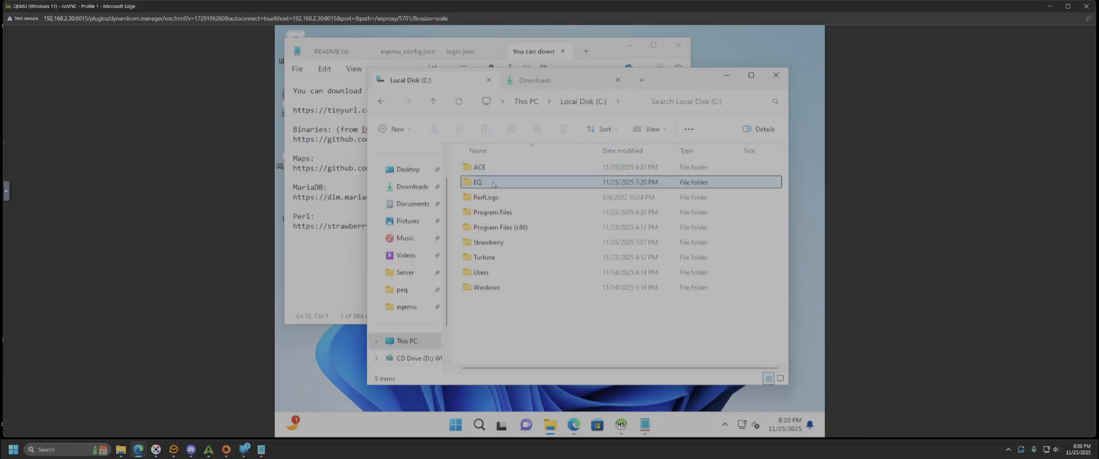
double_click(490, 183)
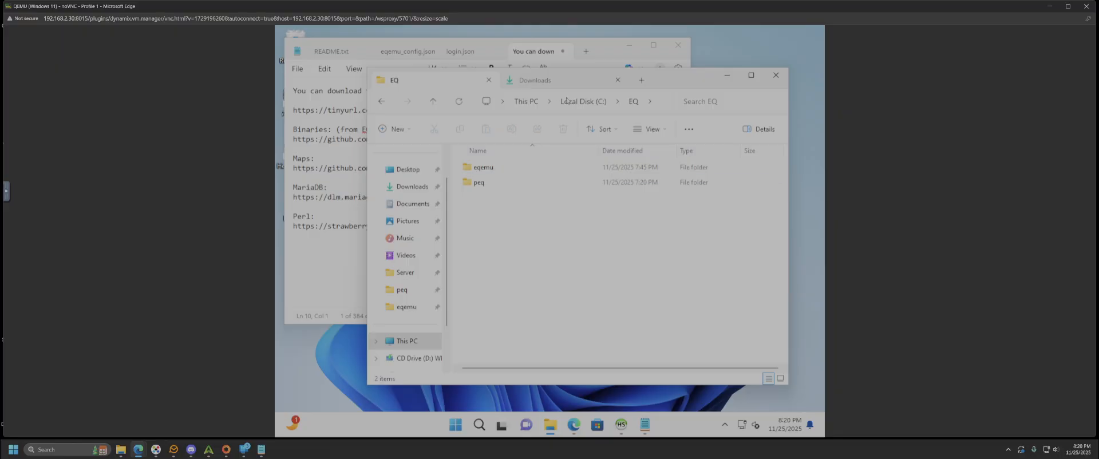
left_click_drag(696, 80, 759, 70)
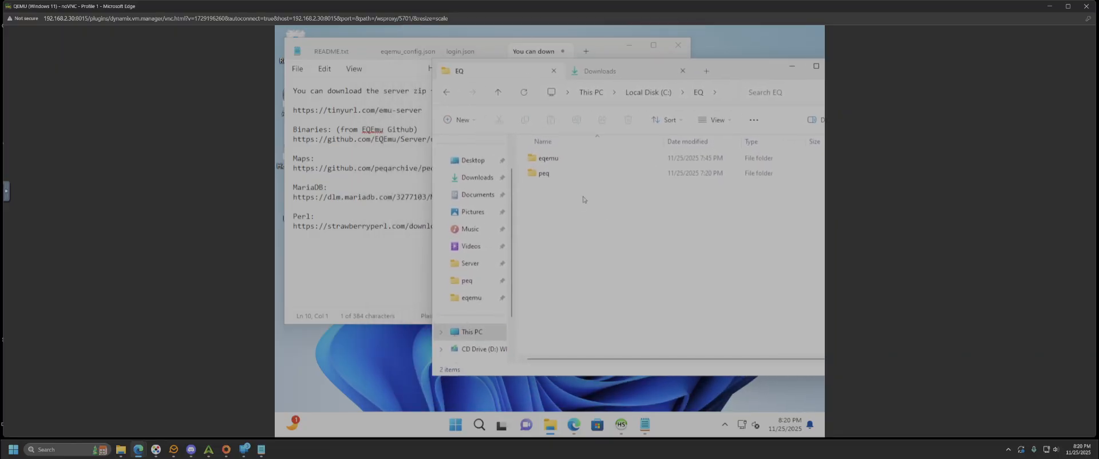
left_click(541, 174)
left_click_drag(737, 78, 674, 73)
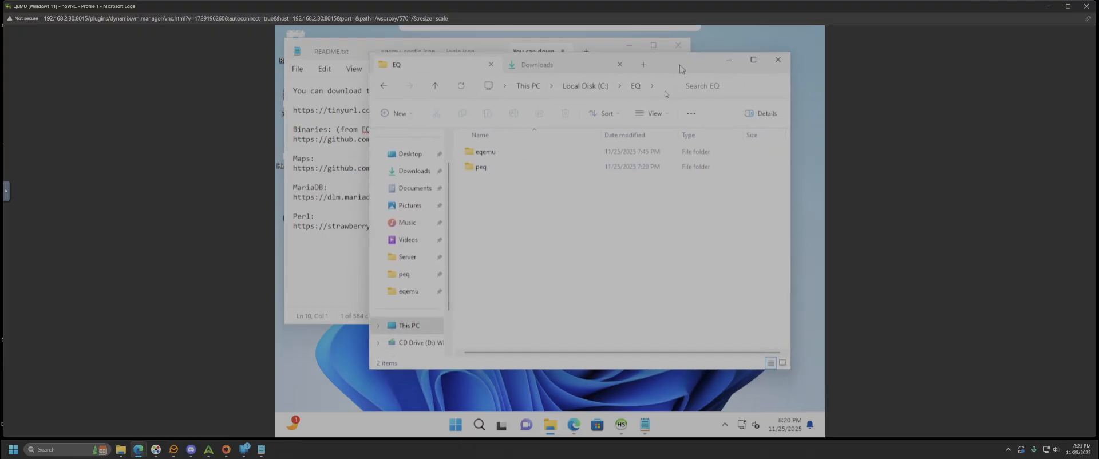
double_click(486, 172)
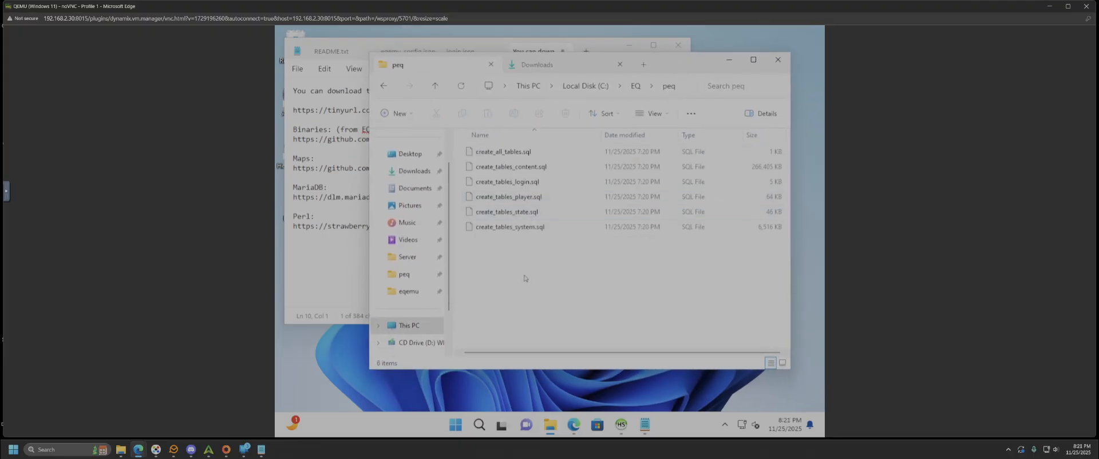
- Select create_all_tables.sql and create_tables_content.sql, then close the old HeidiSQL window
right_click(506, 282)
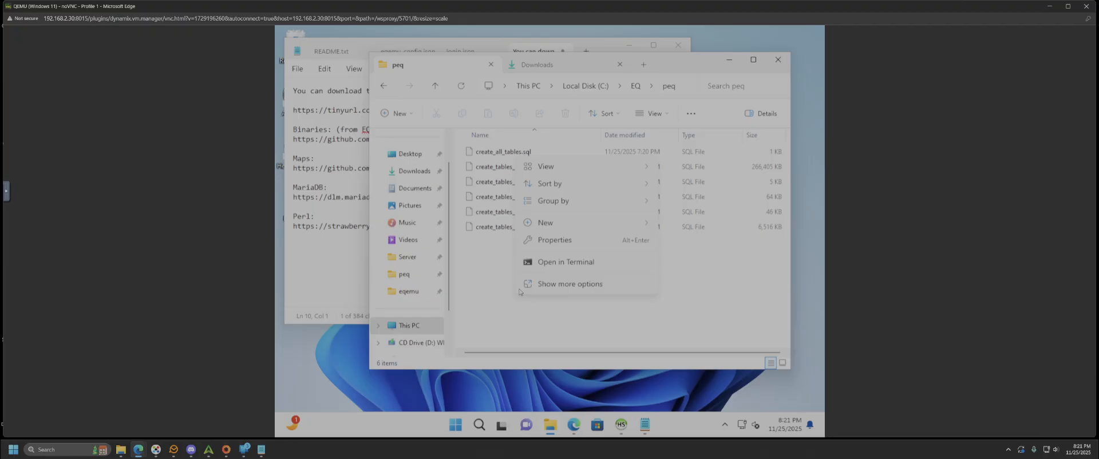
left_click(484, 274)
left_click(480, 155)
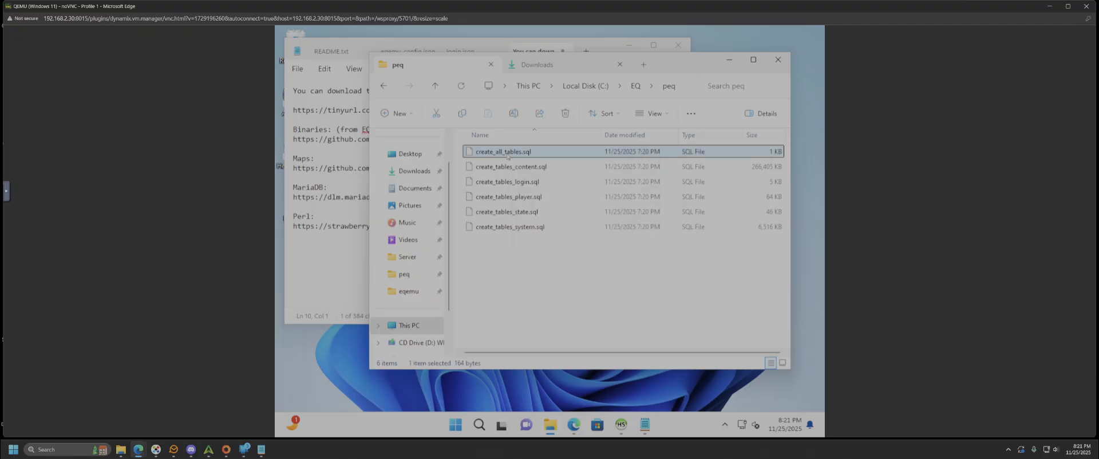
left_click(531, 167)
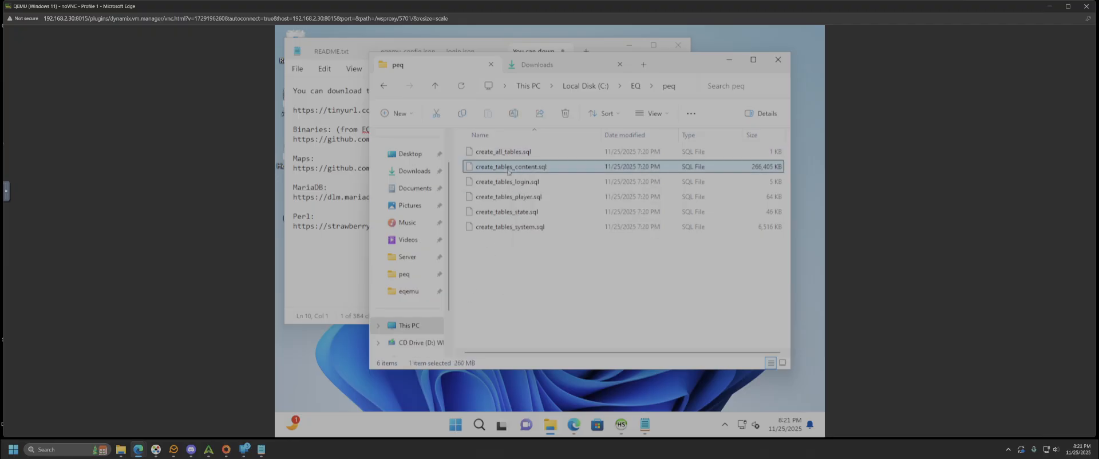
left_click(622, 424)
left_click(811, 48)
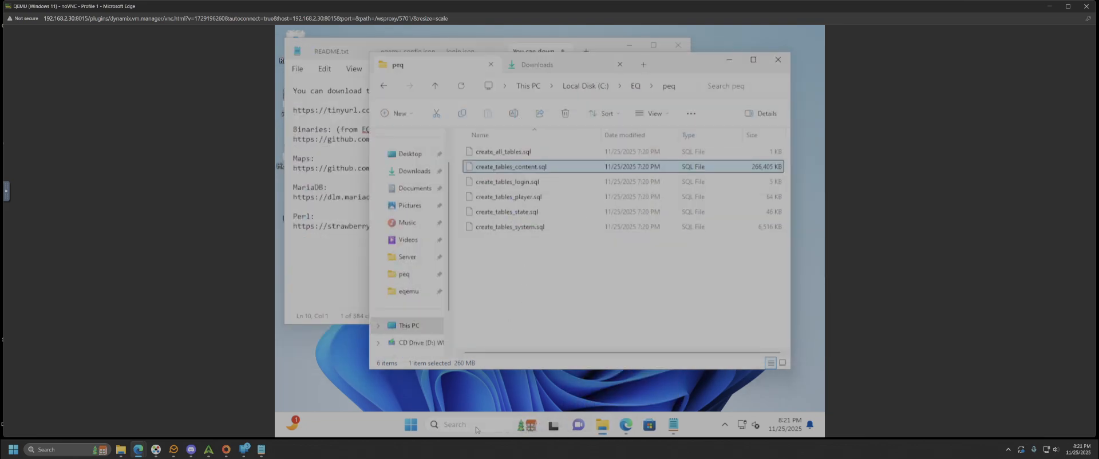
left_click(477, 425)
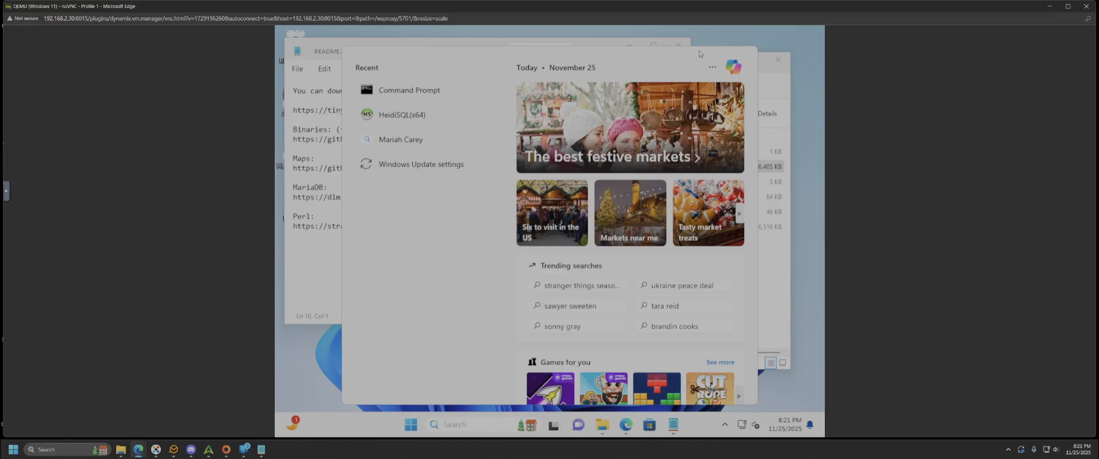
- Open the 127.0.0.1 session with the account password to reach peq's 221 tables
left_click(318, 46)
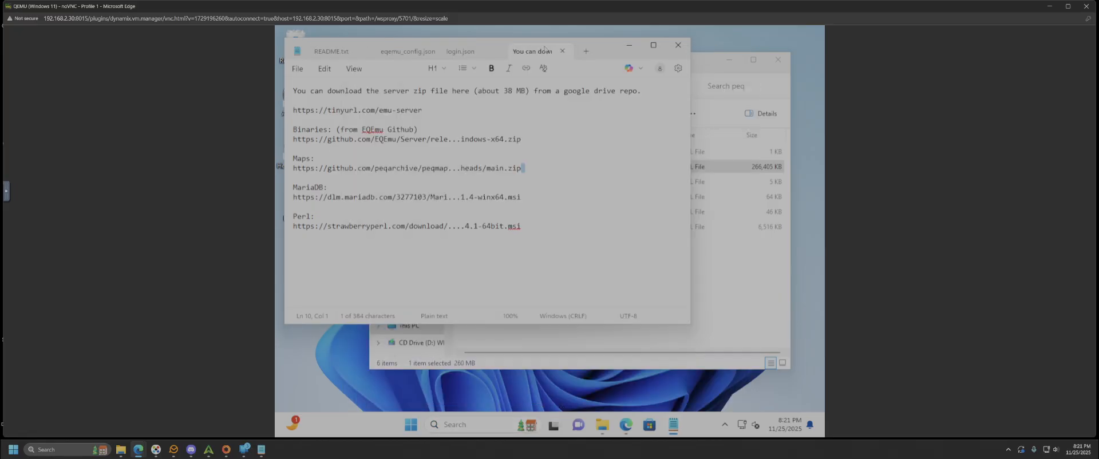
left_click_drag(601, 46, 620, 43)
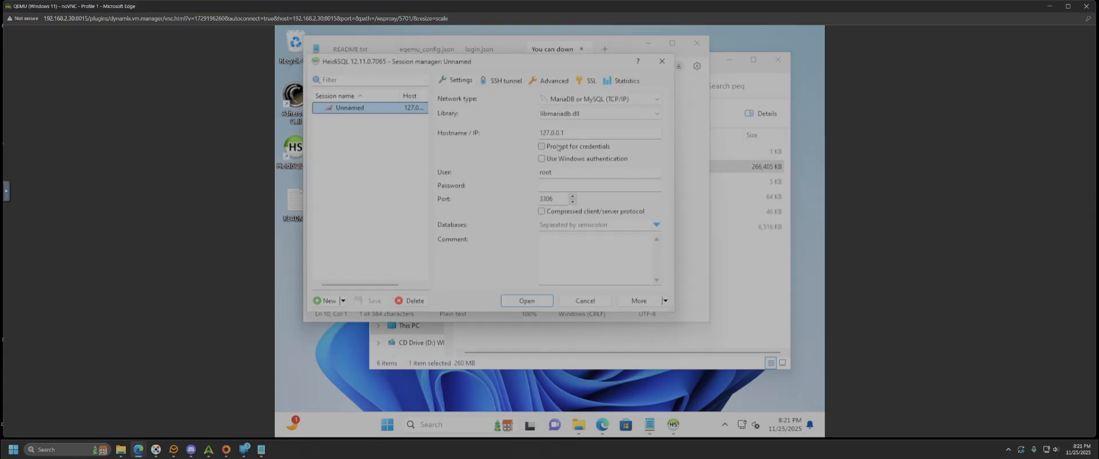
left_click(568, 134)
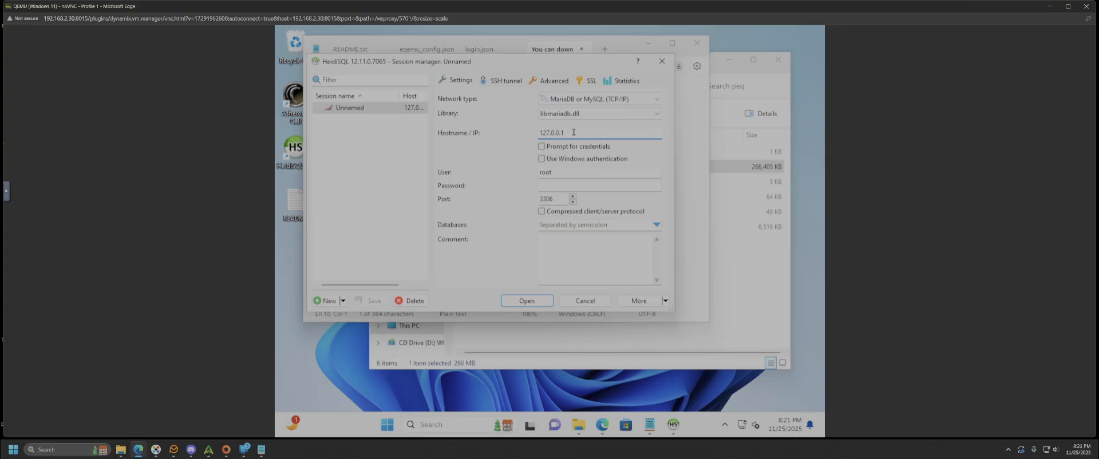
left_click(562, 174)
left_click(558, 185)
type("••••")
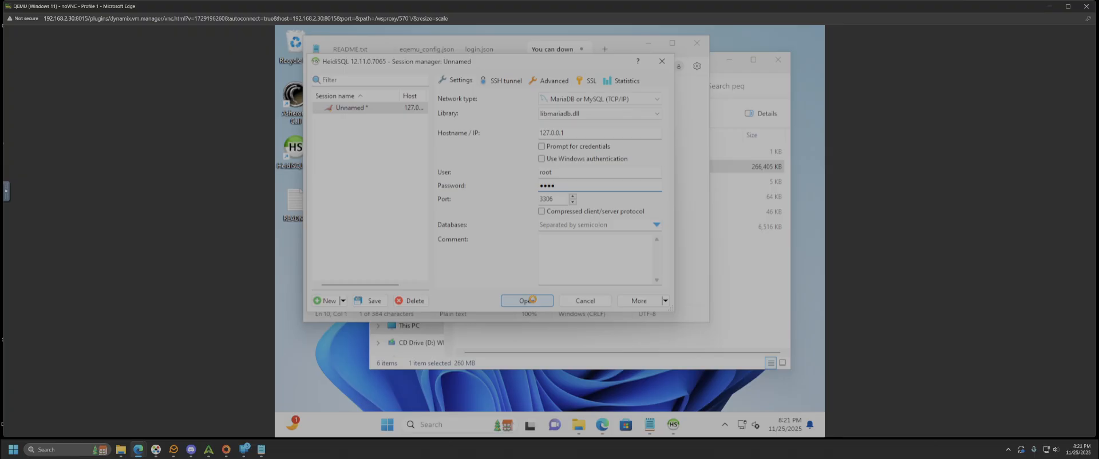
left_click(533, 302)
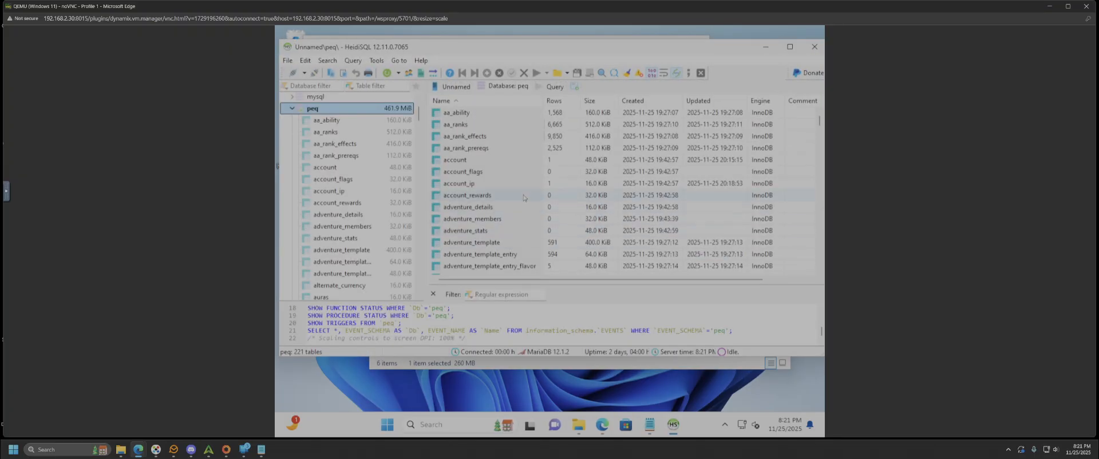
left_click(292, 109)
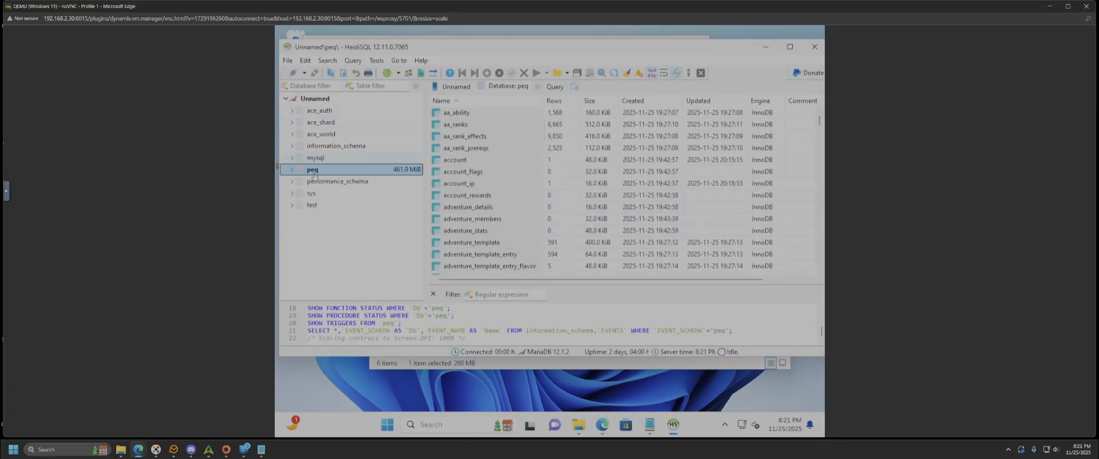
left_click(287, 60)
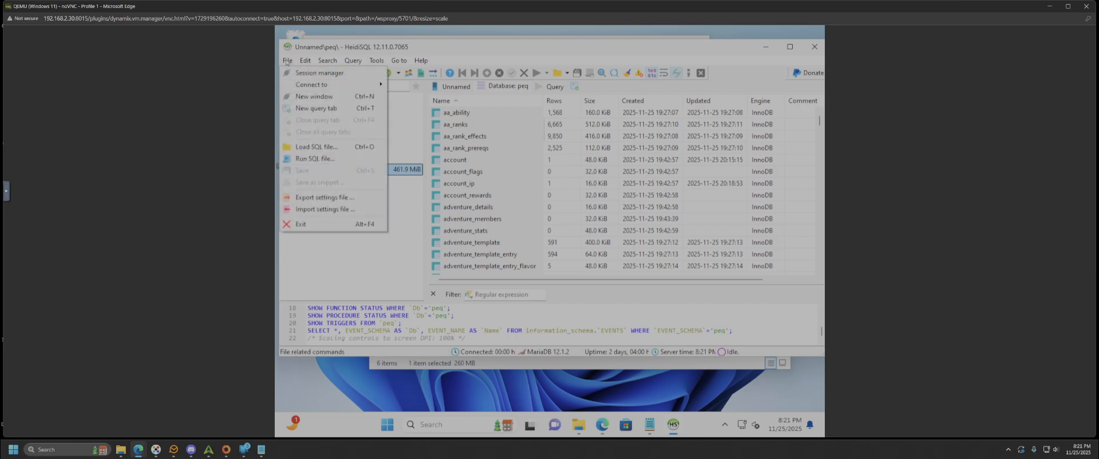
left_click(288, 61)
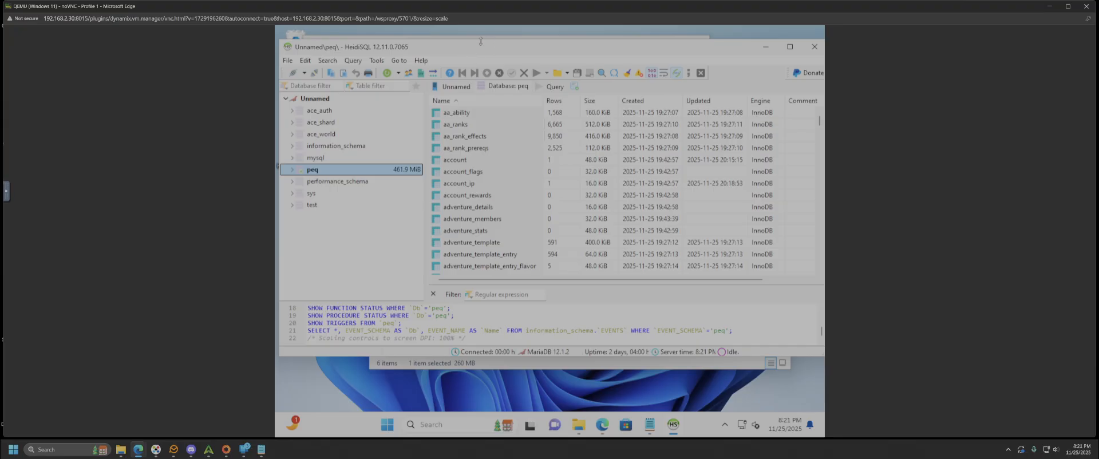
left_click(378, 62)
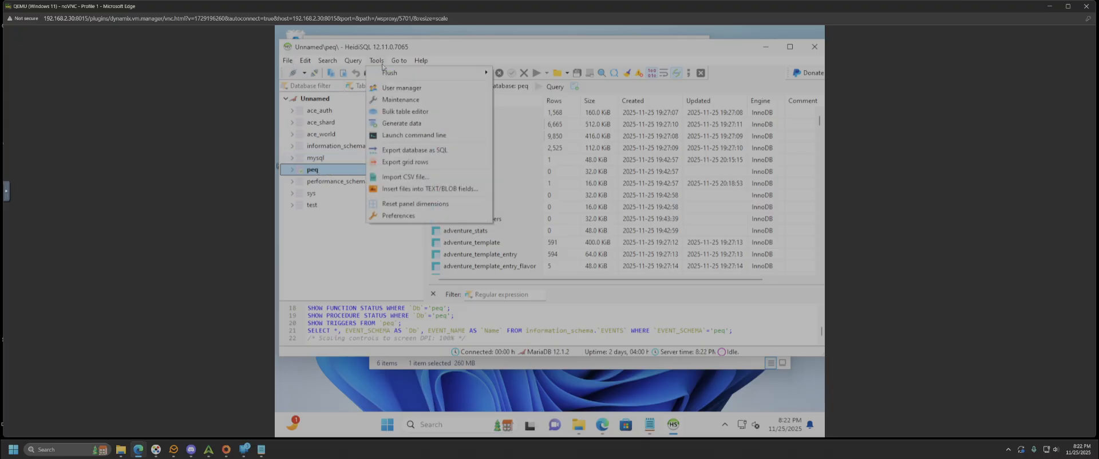
left_click(384, 66)
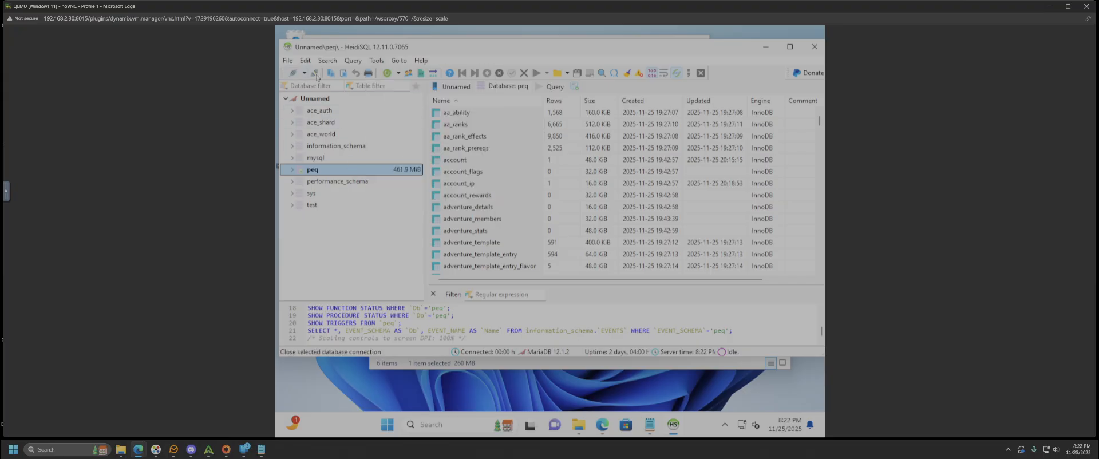
left_click(288, 61)
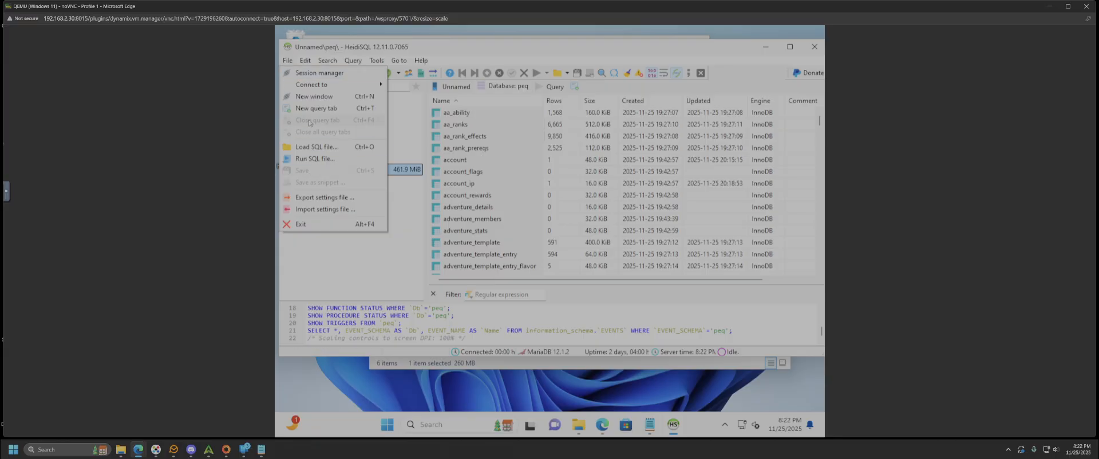
left_click(303, 64)
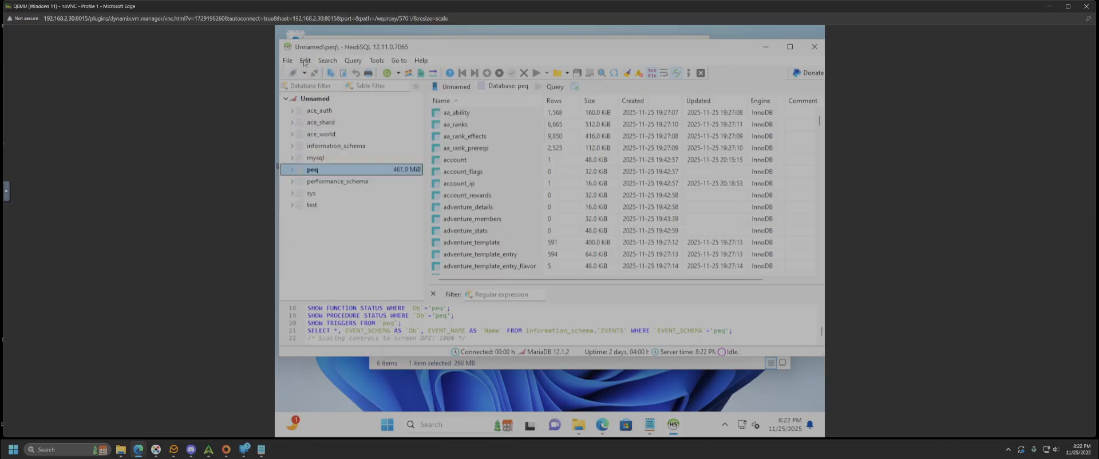
left_click(304, 64)
mouse_move(381, 62)
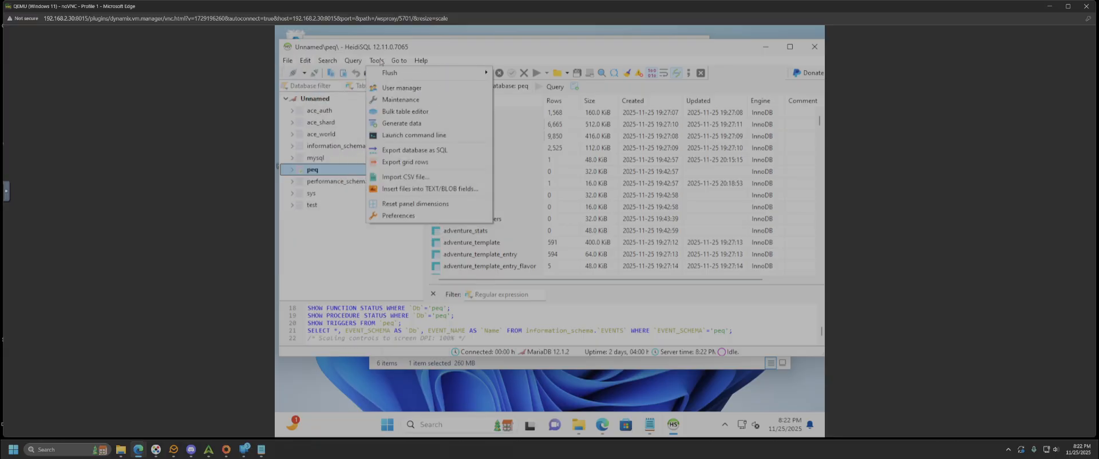
left_click(359, 215)
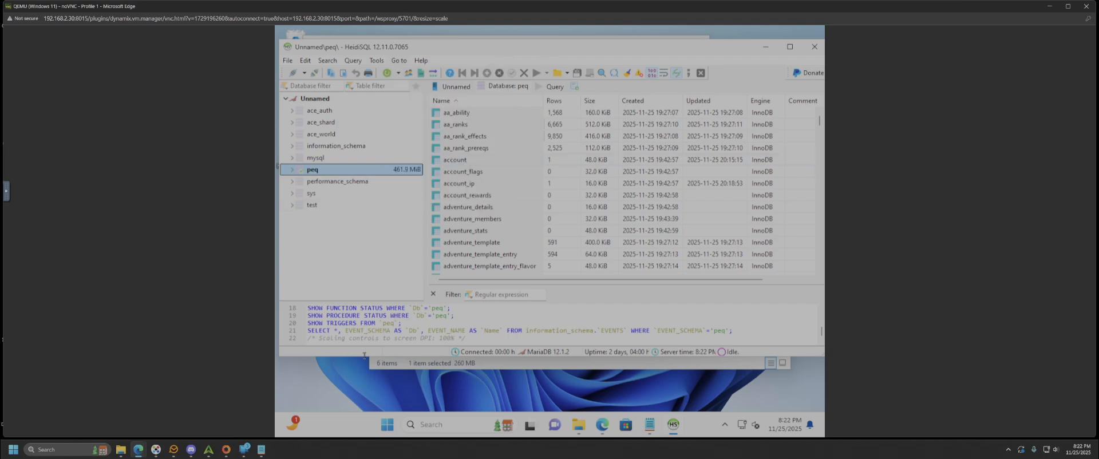
right_click(343, 372)
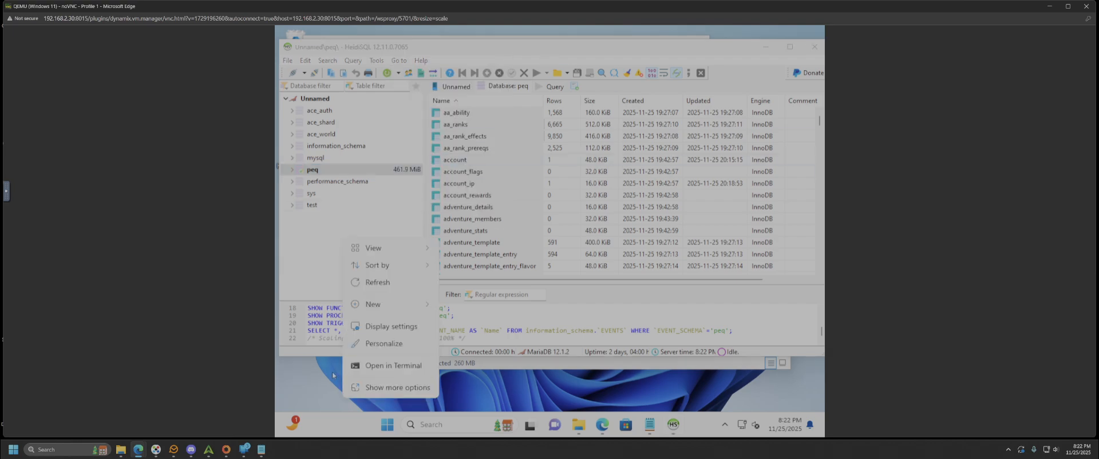
left_click(384, 367)
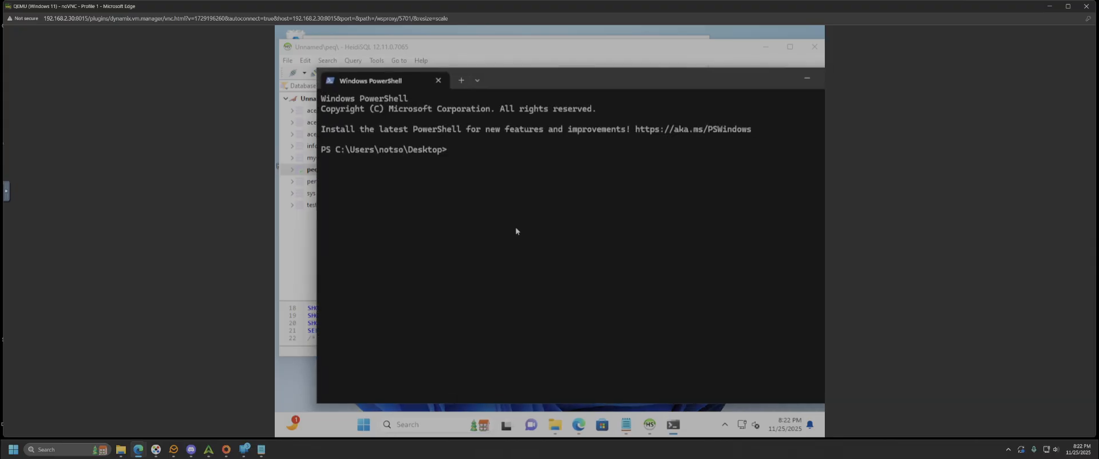
type("mysql")
key("BackSpace")
key("BackSpace")
key("BackSpace")
key("BackSpace")
key("BackSpace")
left_click_drag(757, 77, 644, 78)
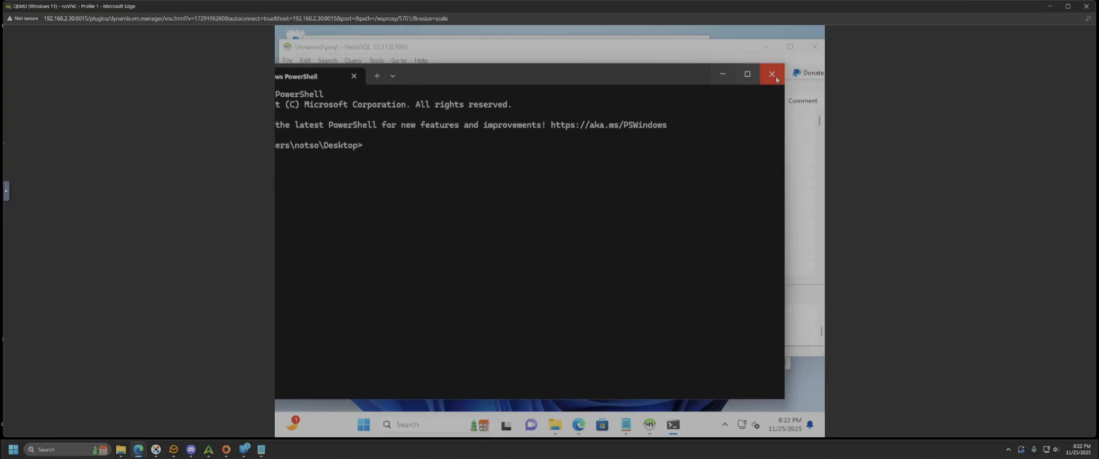
left_click(773, 72)
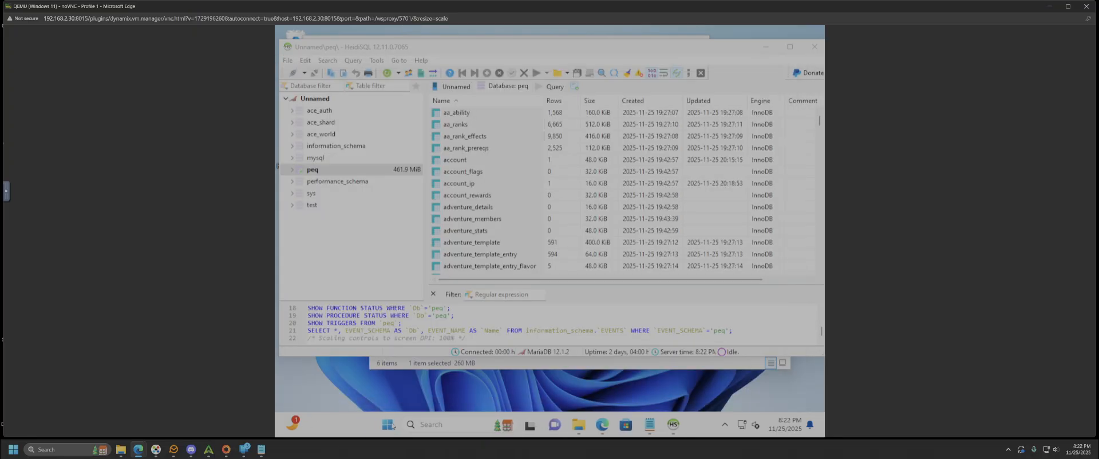
left_click(386, 424)
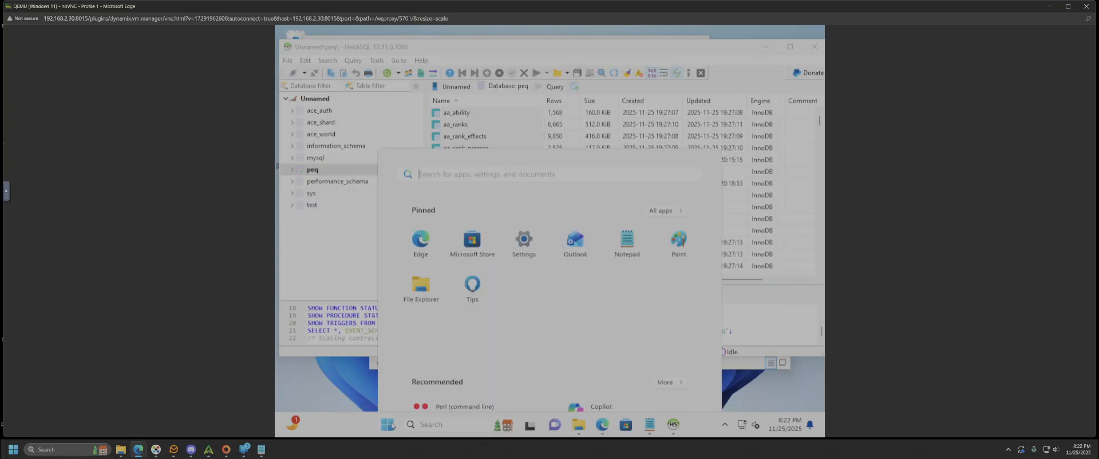
- Search Windows for 'maria' and scroll down to MySQL Client (MariaDB 12.1)
left_click(449, 425)
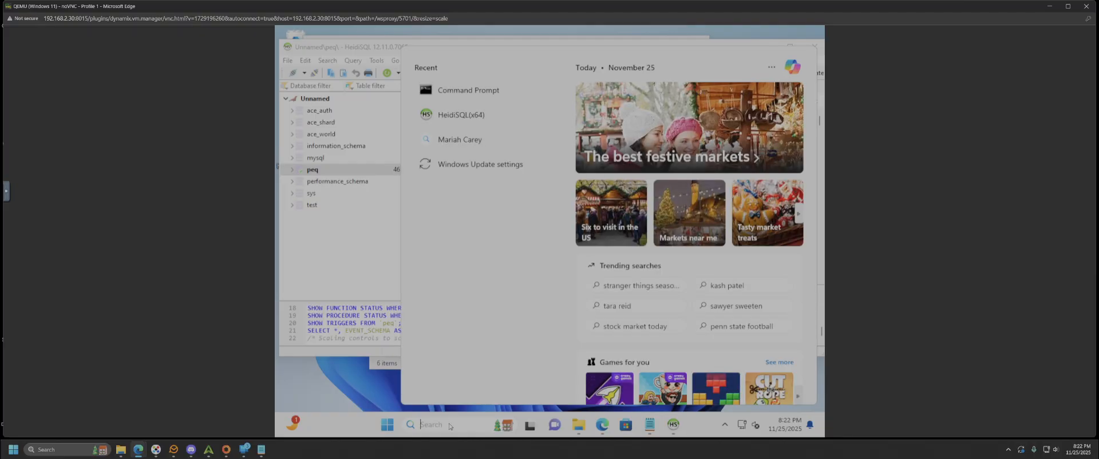
type("maria")
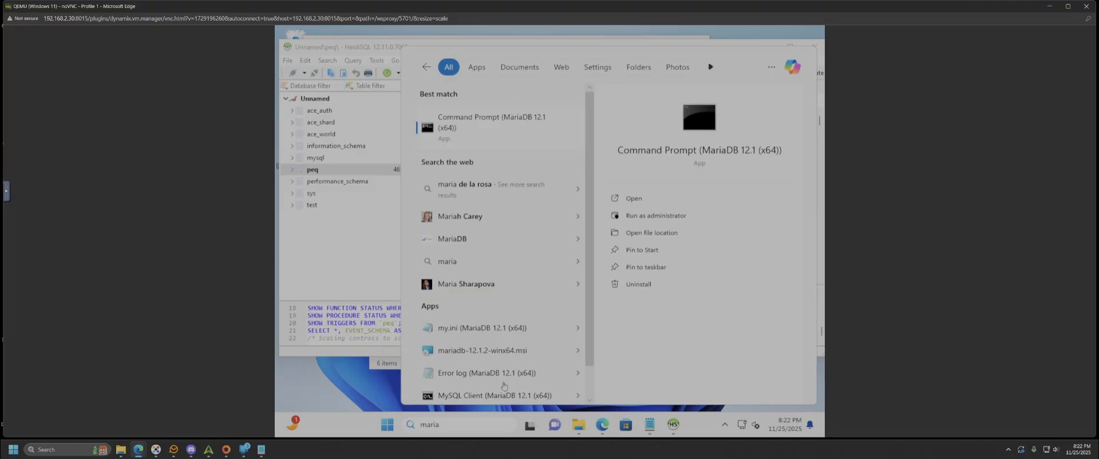
scroll(495, 374, "down", 1)
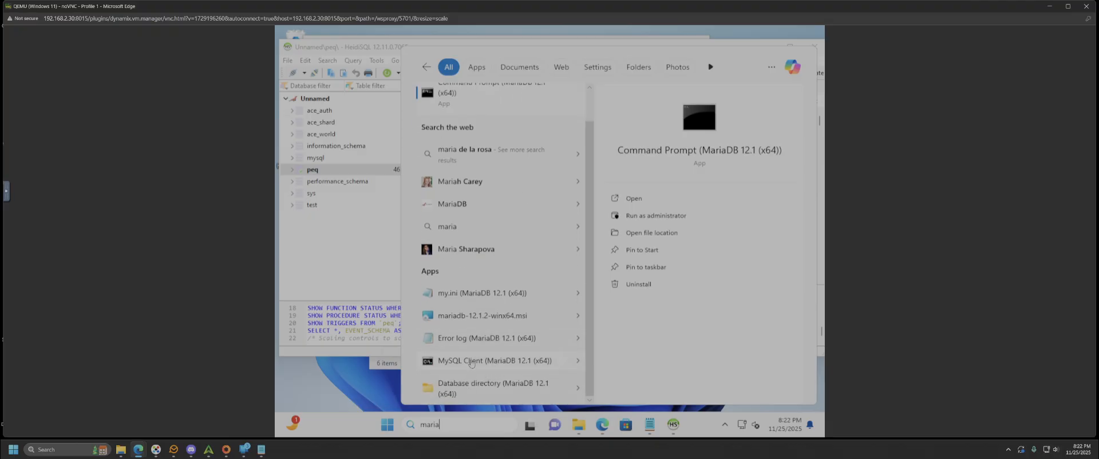
- Launch MySQL Client (MariaDB 12.1), log in with the root password, and move the window aside
left_click(470, 361)
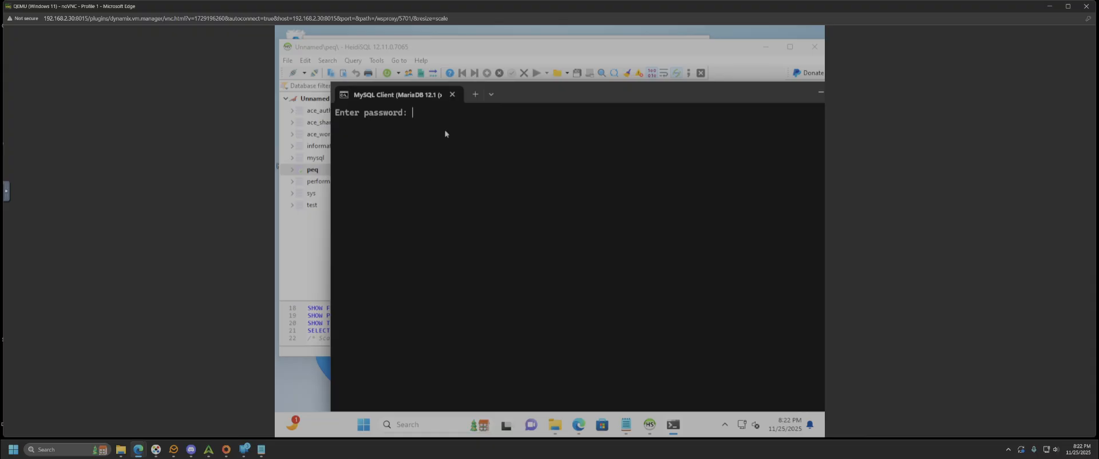
type("****")
key("Return")
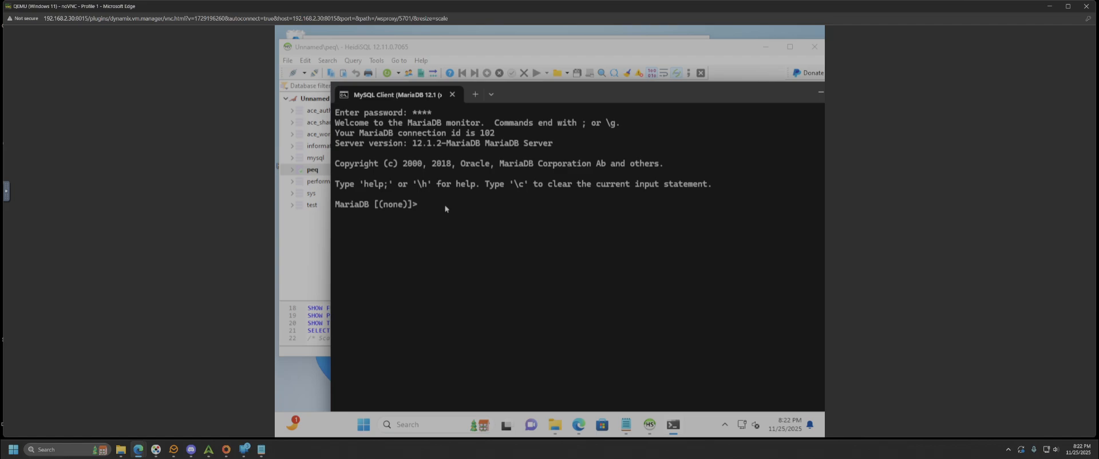
left_click_drag(639, 99, 566, 93)
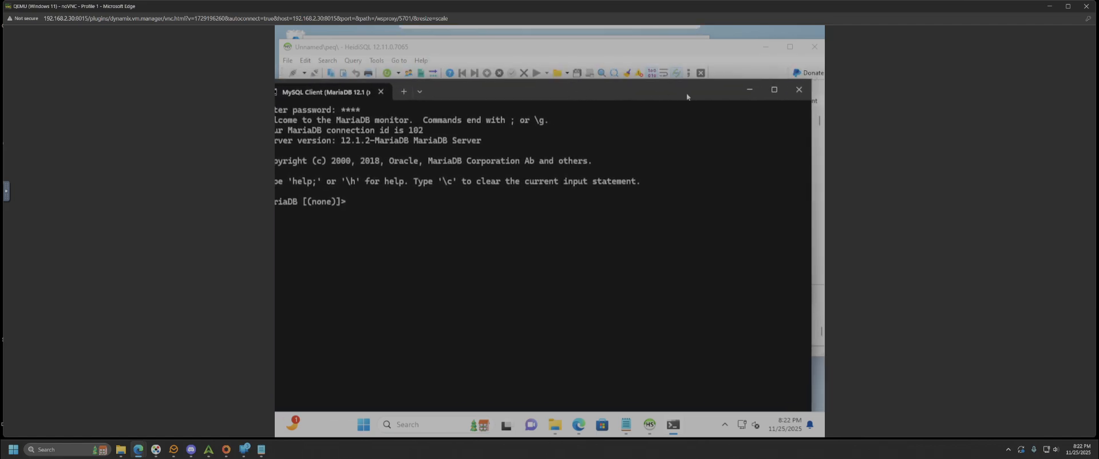
- Close the MySQL Client, browse the create_tables scripts via File > Load SQL file, then cancel
left_click(799, 90)
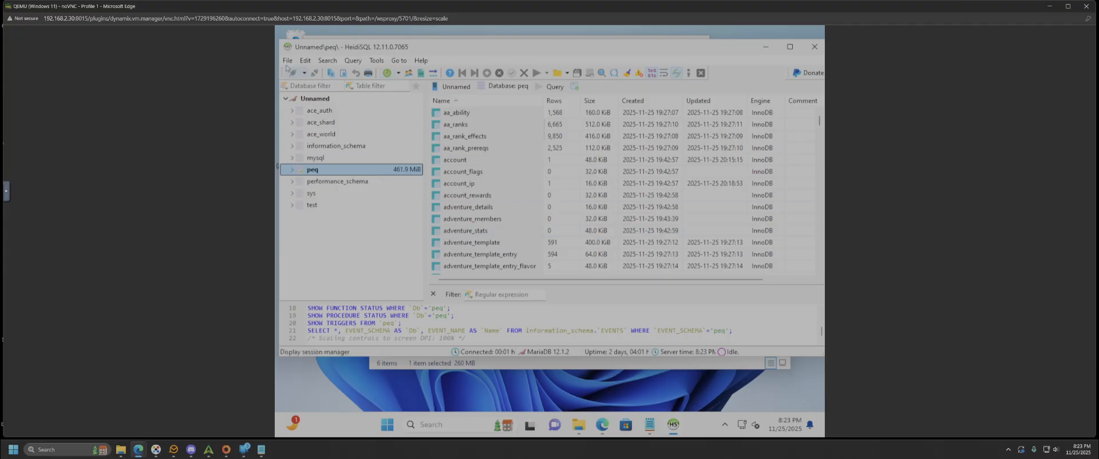
left_click(288, 62)
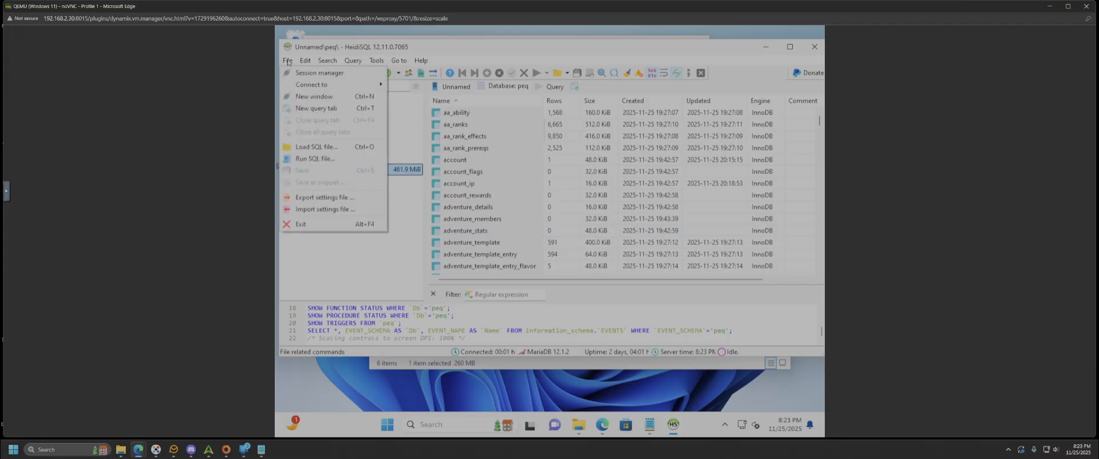
left_click(311, 159)
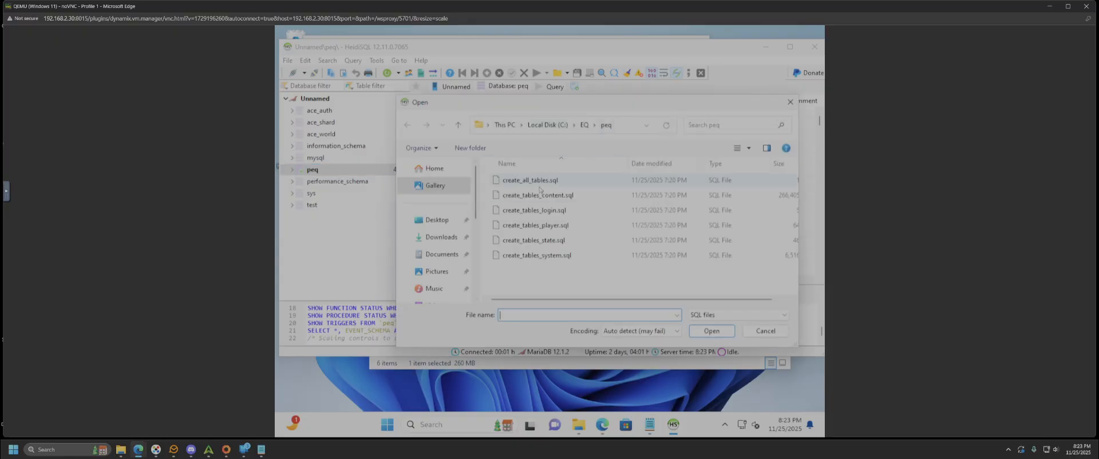
left_click(537, 181)
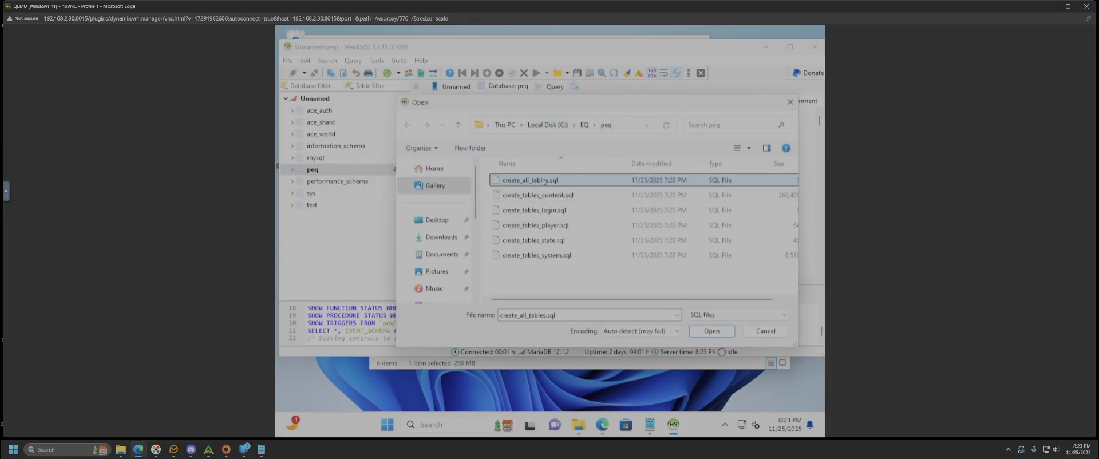
left_click(541, 196)
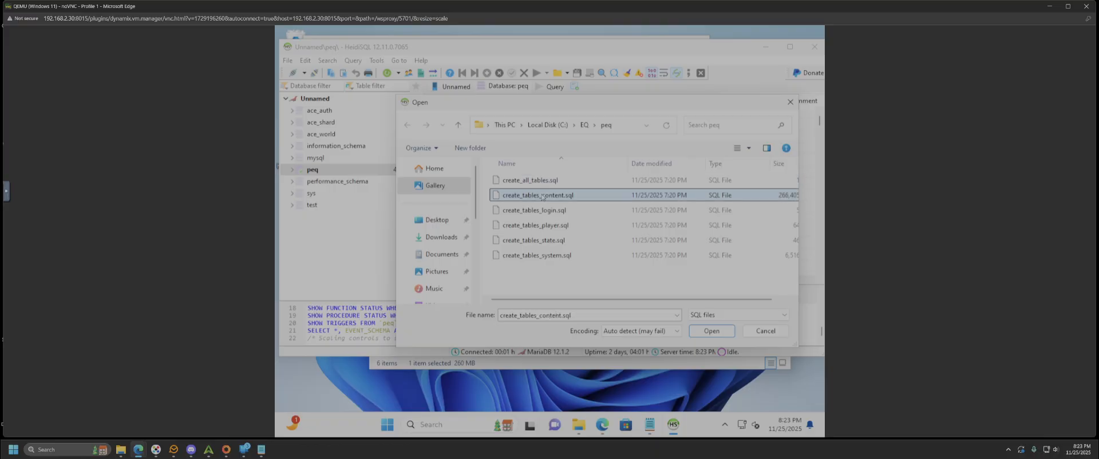
left_click(542, 259, "shift")
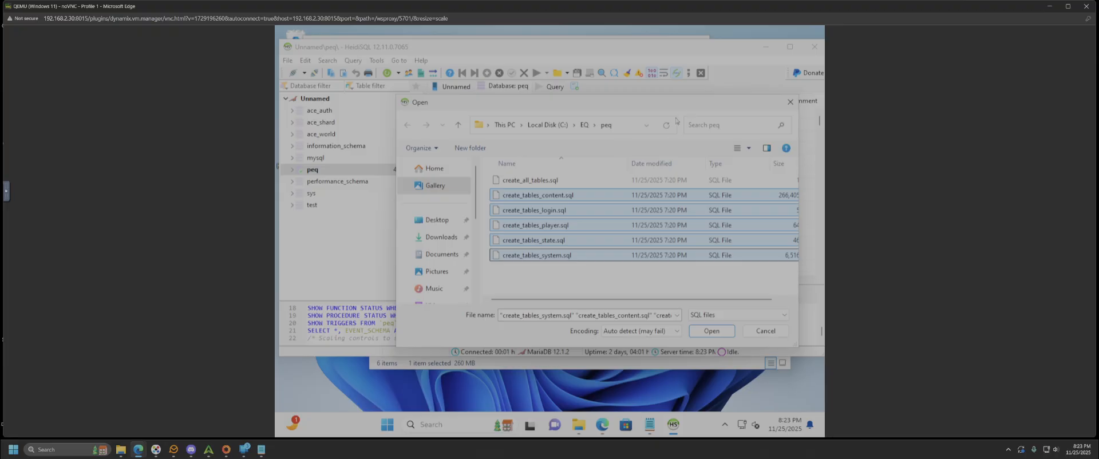
left_click(765, 331)
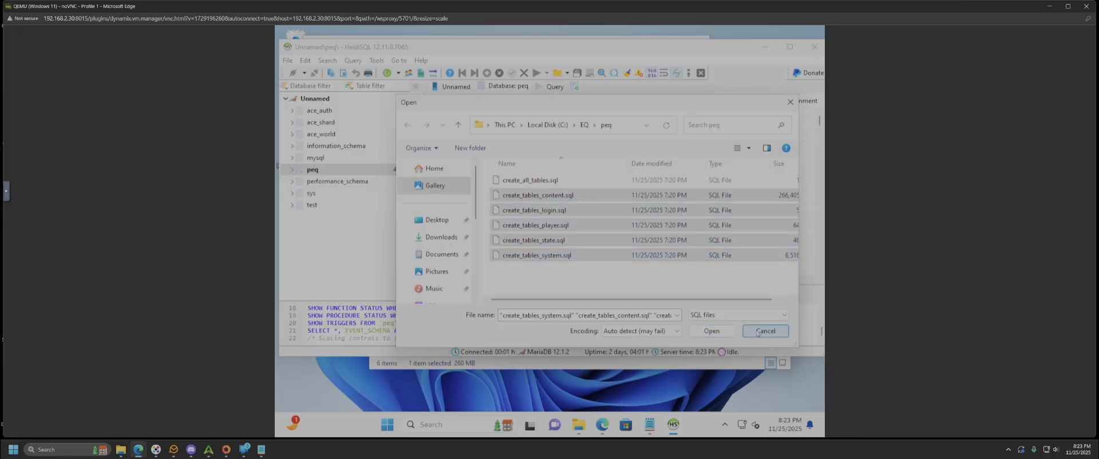
right_click(316, 171)
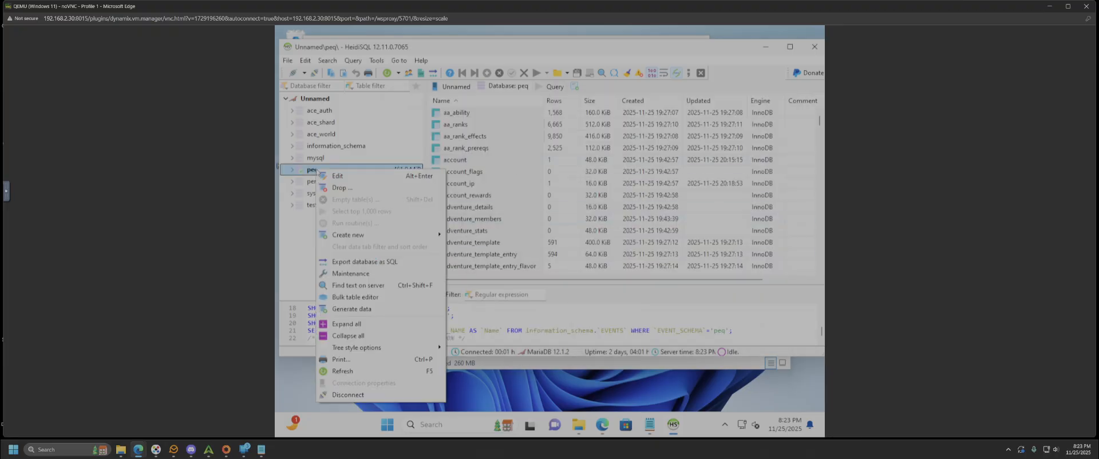
left_click(344, 371)
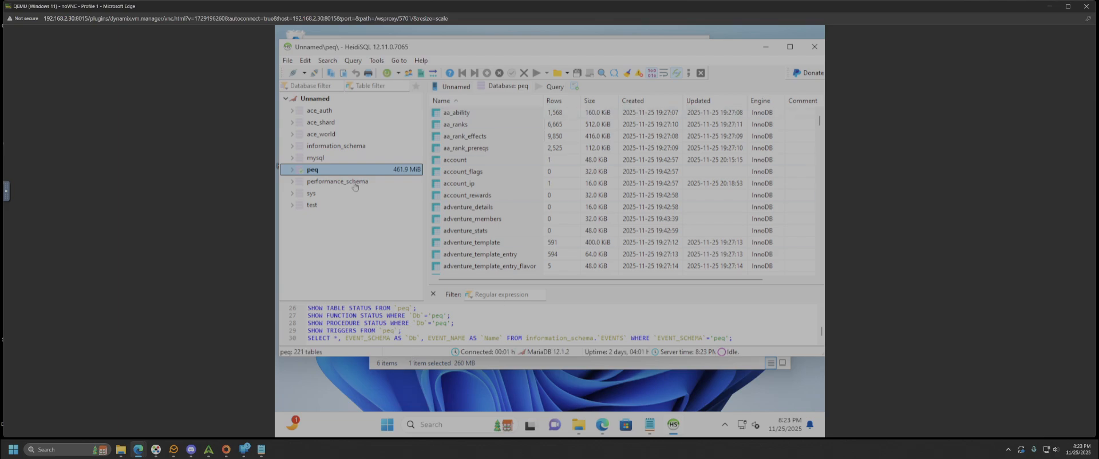
left_click(292, 170)
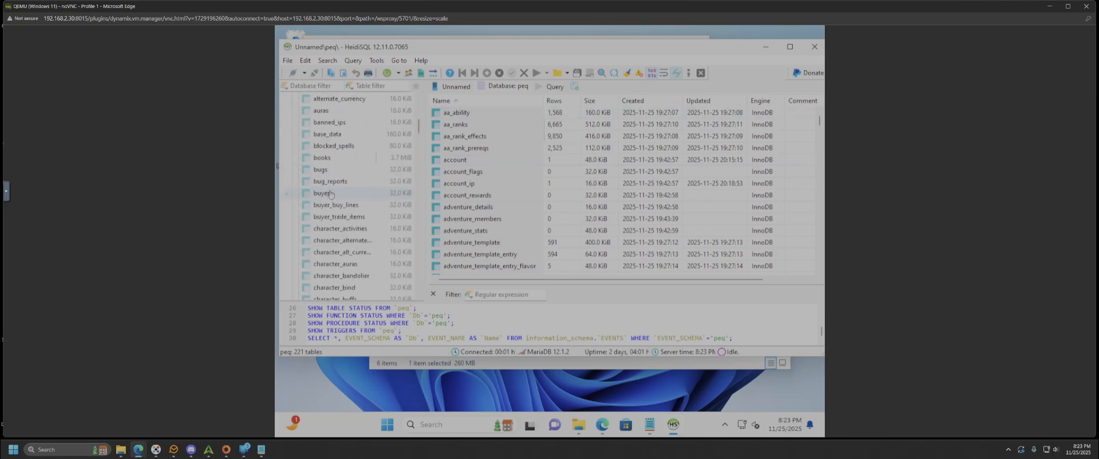
scroll(337, 199, "up", 3)
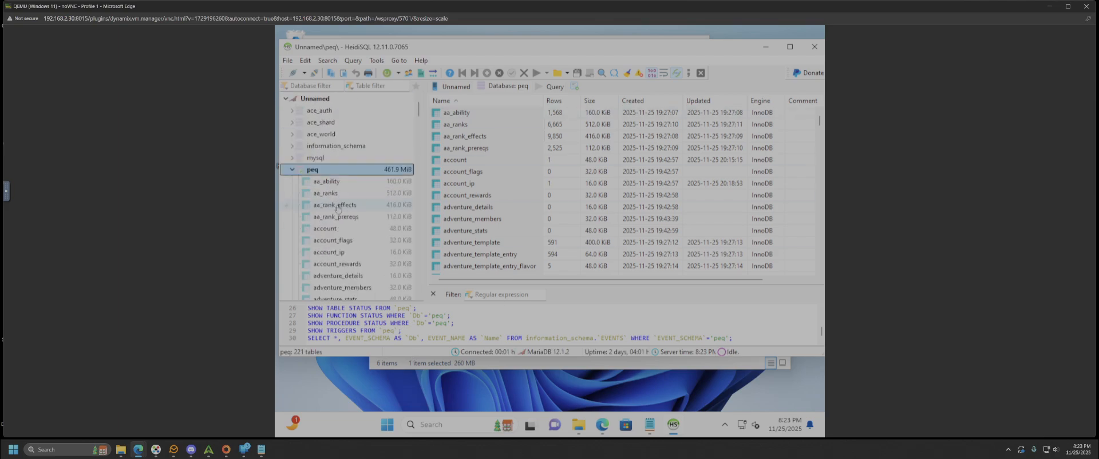
left_click(293, 62)
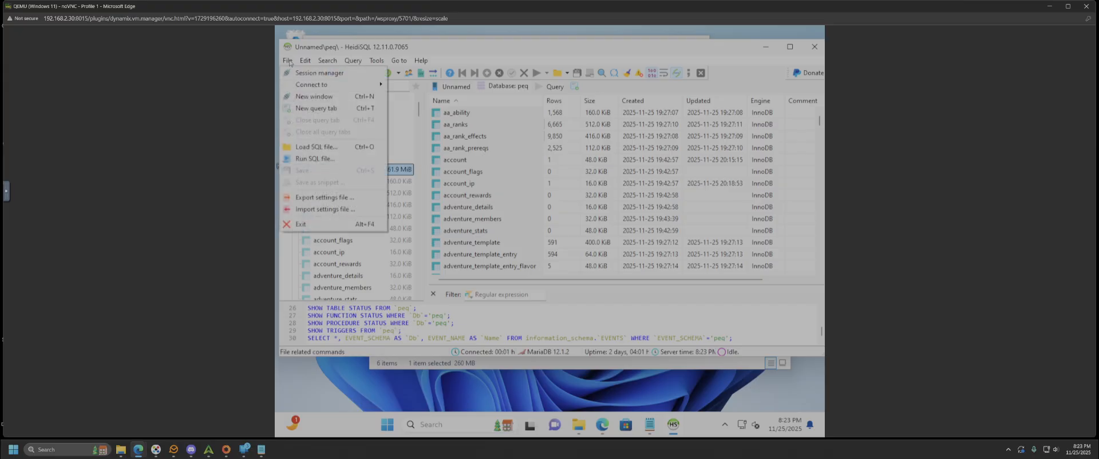
left_click(362, 161)
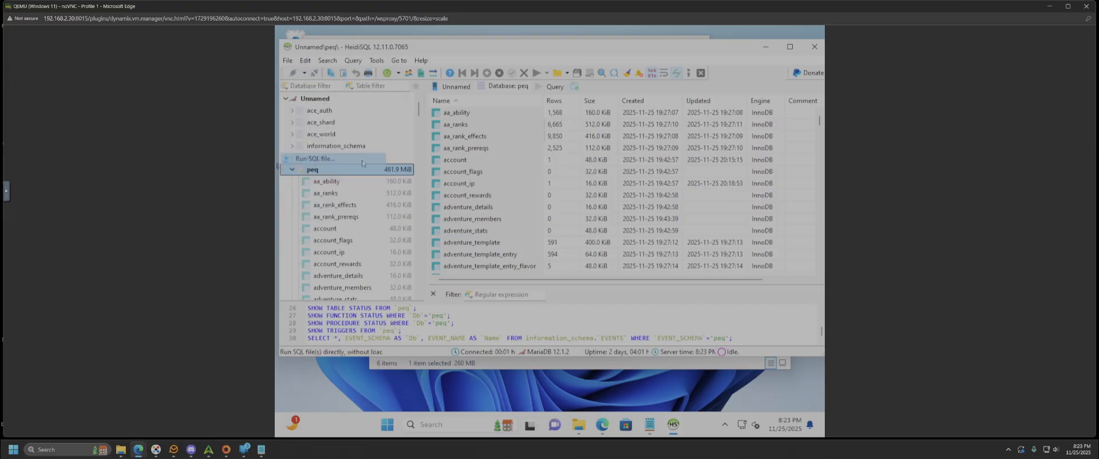
left_click(544, 196)
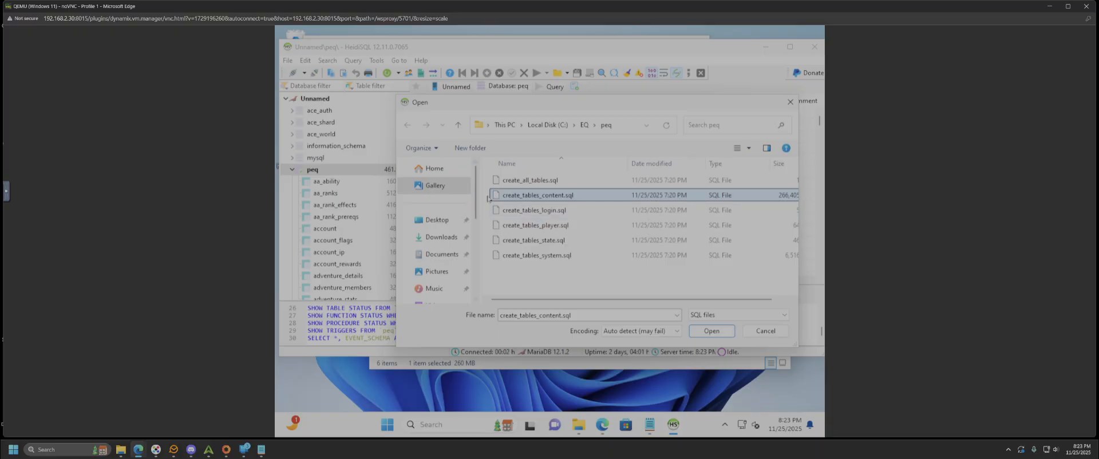
left_click(518, 211)
left_click(515, 225)
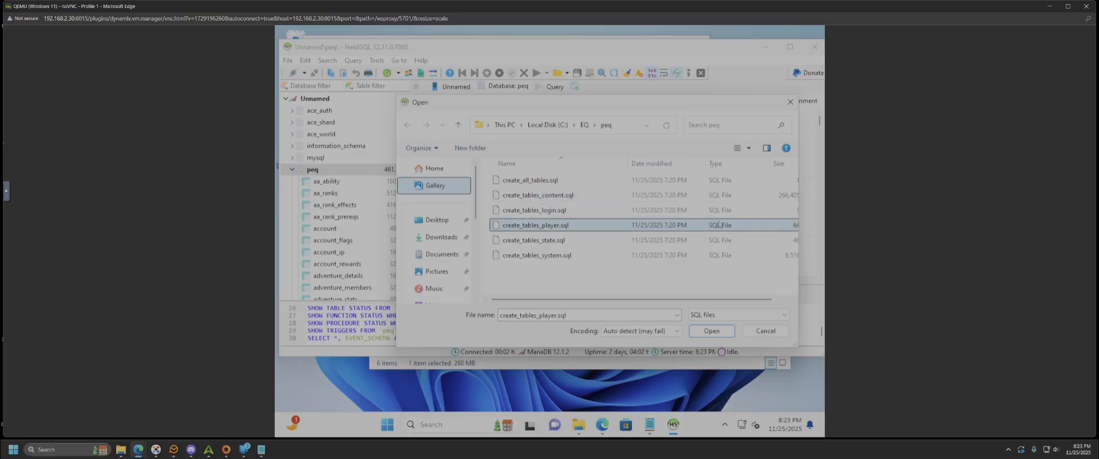
left_click(544, 179)
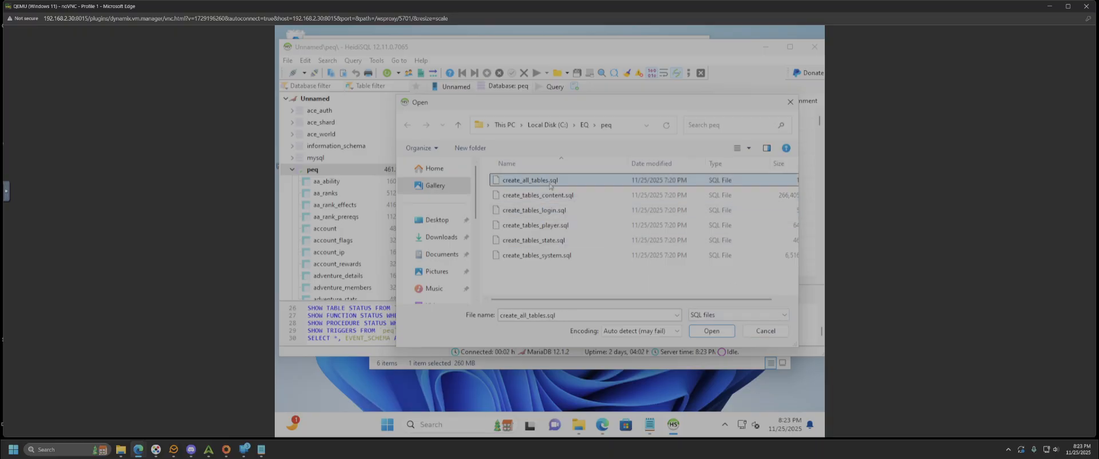
left_click(764, 331)
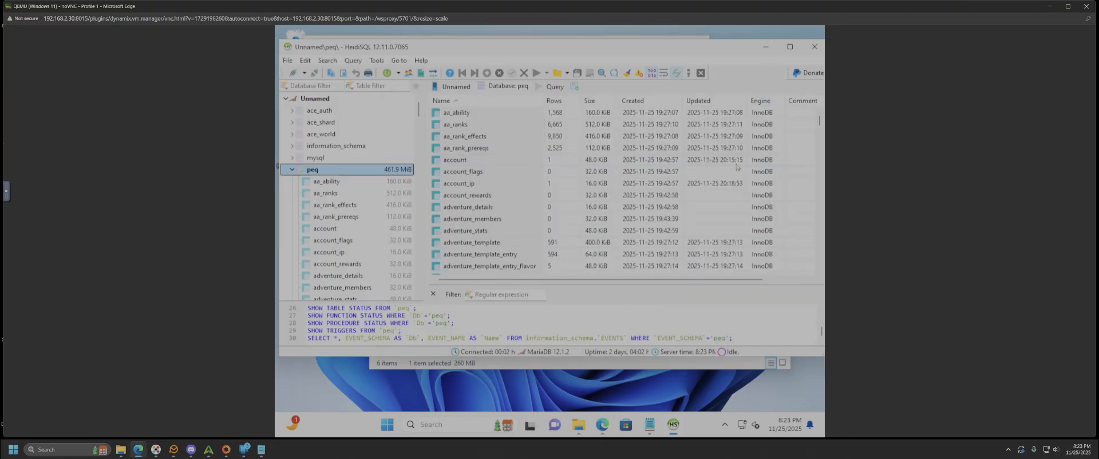
- Minimize HeidiSQL, select the Binaries download link in the notes, then return to the peq folder
left_click(766, 51)
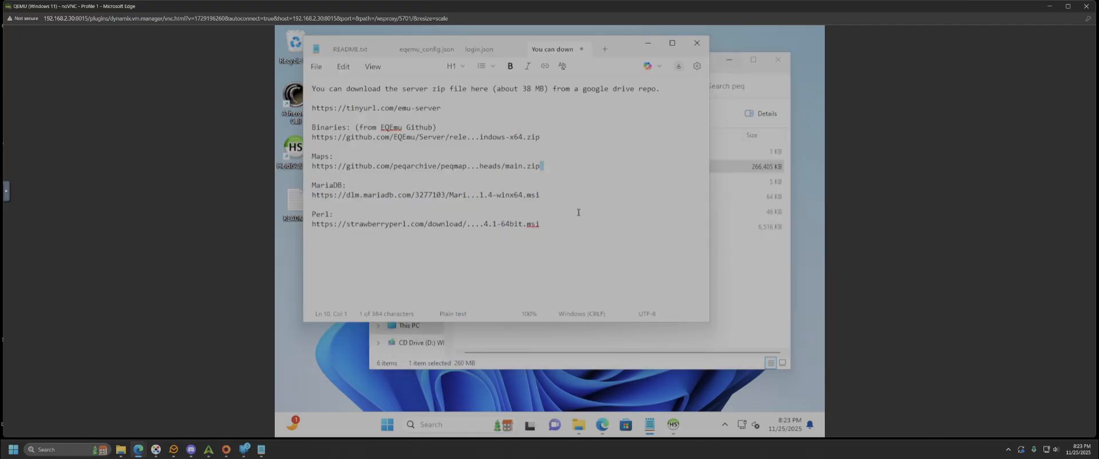
left_click(401, 196)
left_click(595, 98)
left_click(423, 117)
left_click_drag(540, 137, 312, 137)
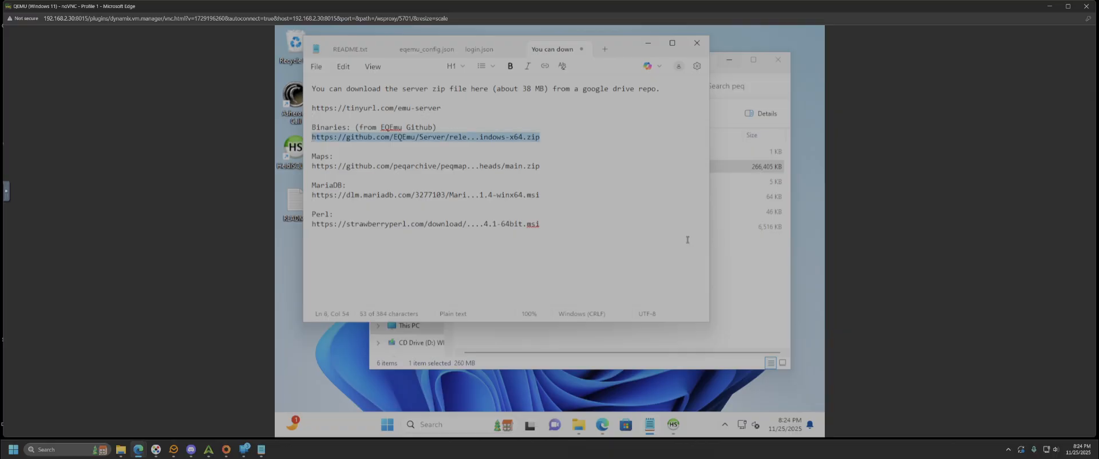
left_click(756, 268)
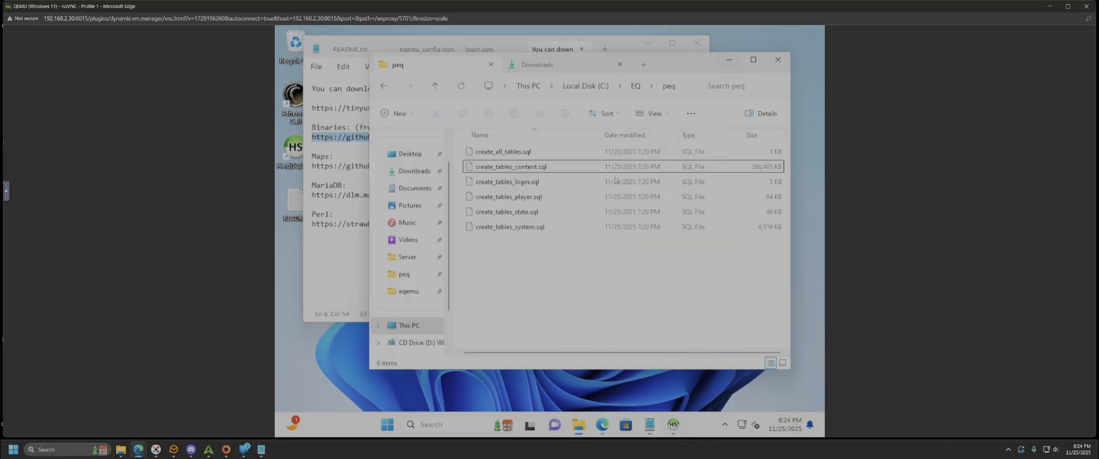
- Go back up from peq to the eqemu server folder and reposition Explorer beside the notes
left_click(636, 85)
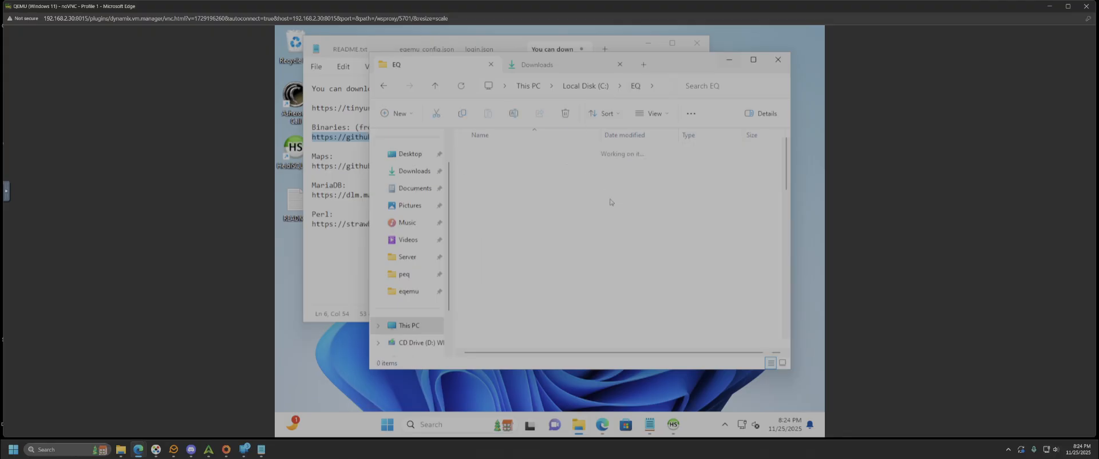
scroll(664, 269, "down", 7)
scroll(649, 268, "up", 2)
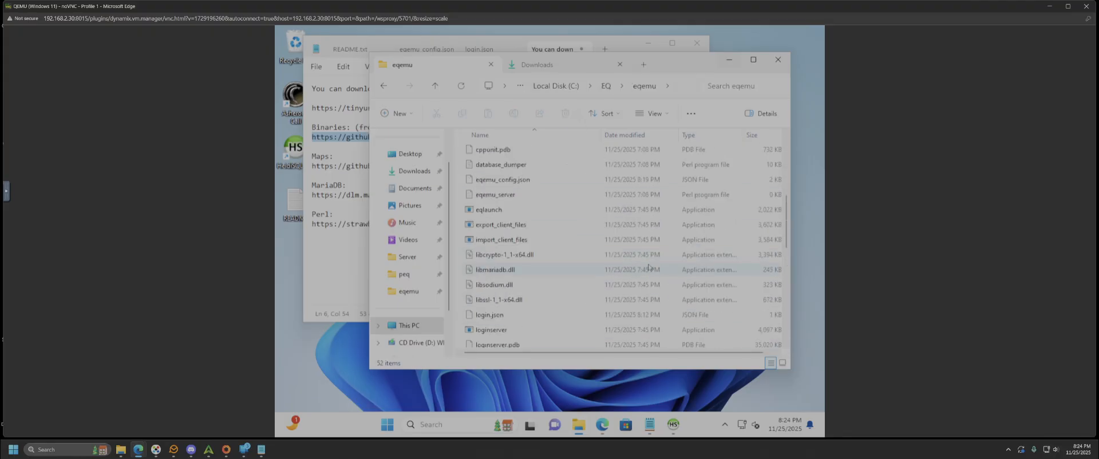
scroll(649, 267, "up", 5)
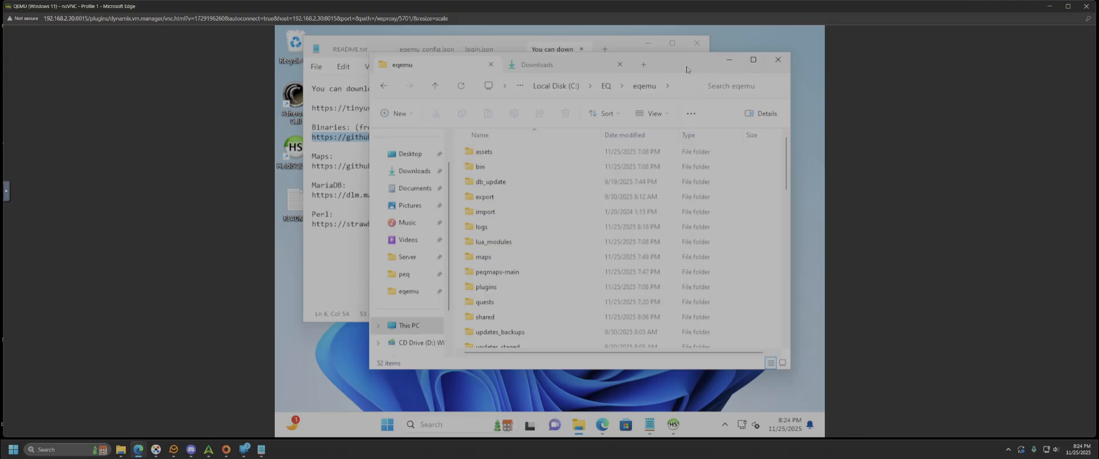
left_click_drag(687, 69, 716, 68)
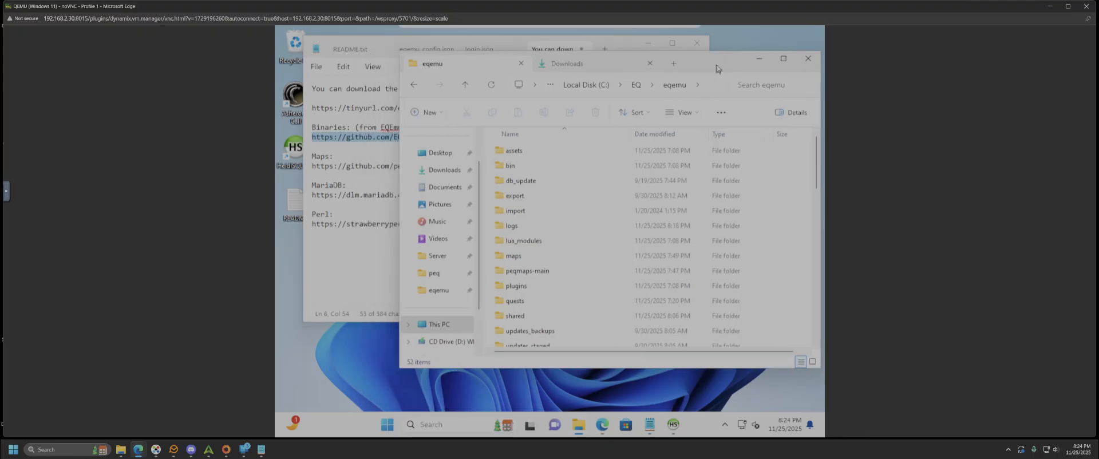
left_click(346, 172)
left_click_drag(712, 65, 681, 60)
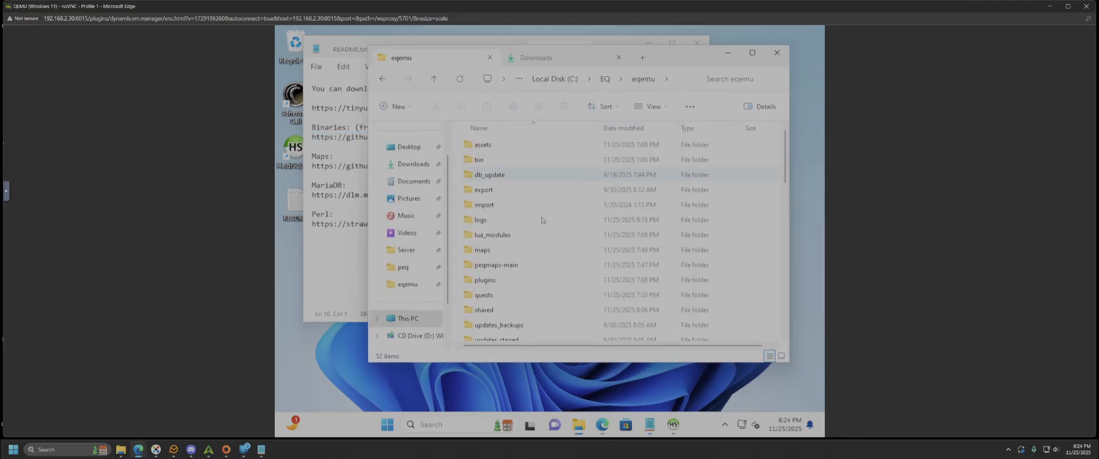
- Compare the contents of the peqmaps-main and maps folders by opening each in turn
left_click(507, 270)
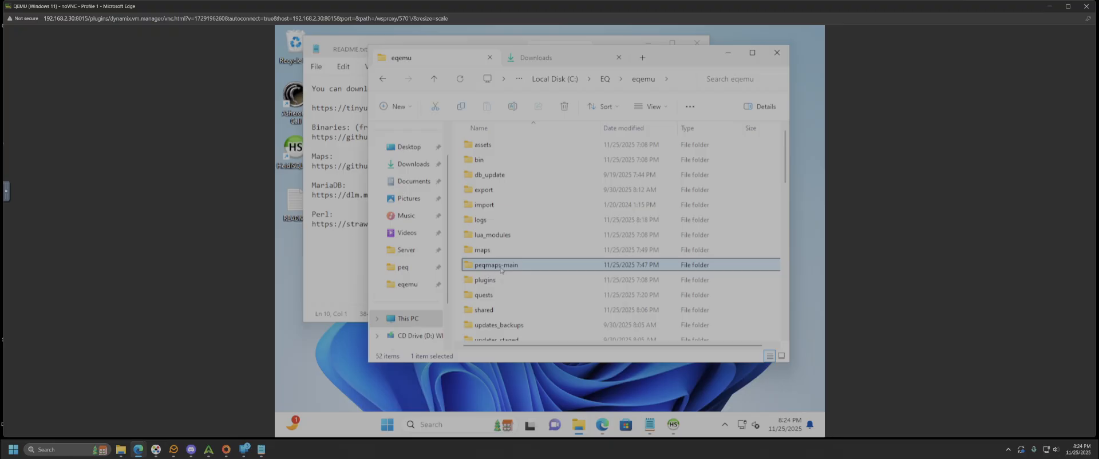
double_click(496, 268)
left_click_drag(480, 242, 470, 141)
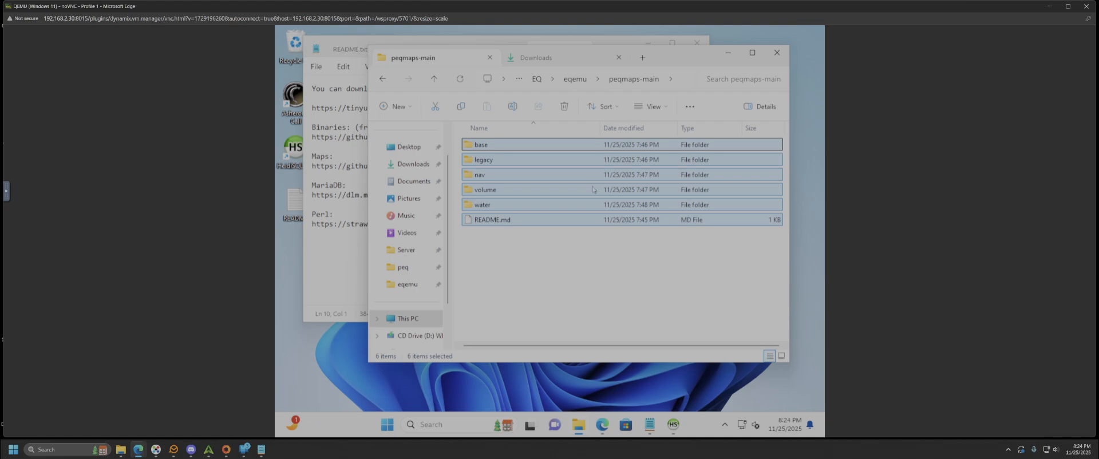
left_click(583, 82)
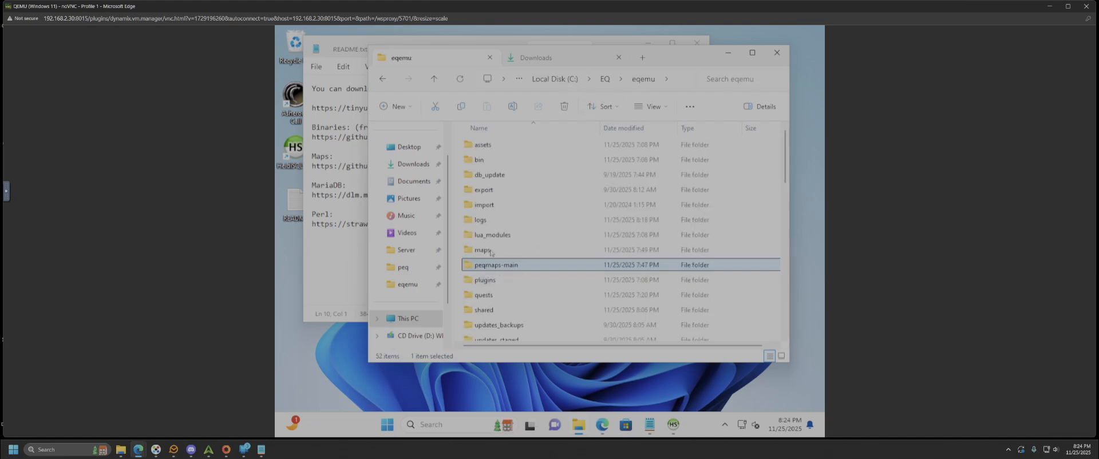
left_click(490, 250)
double_click(490, 250)
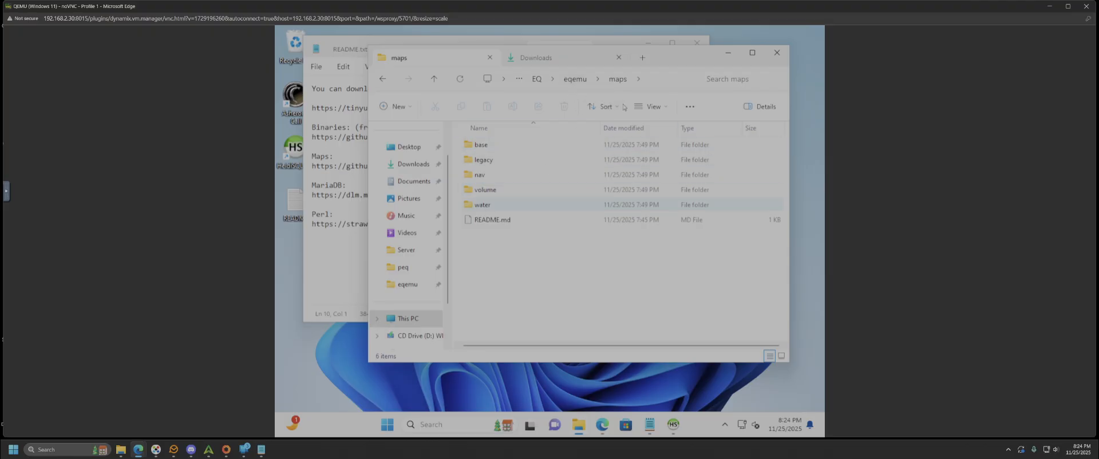
left_click(581, 82)
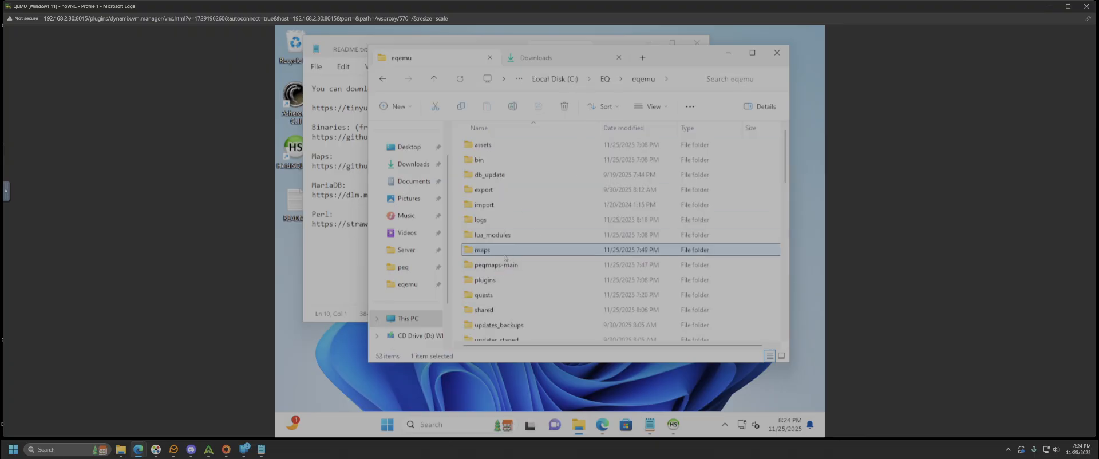
double_click(504, 264)
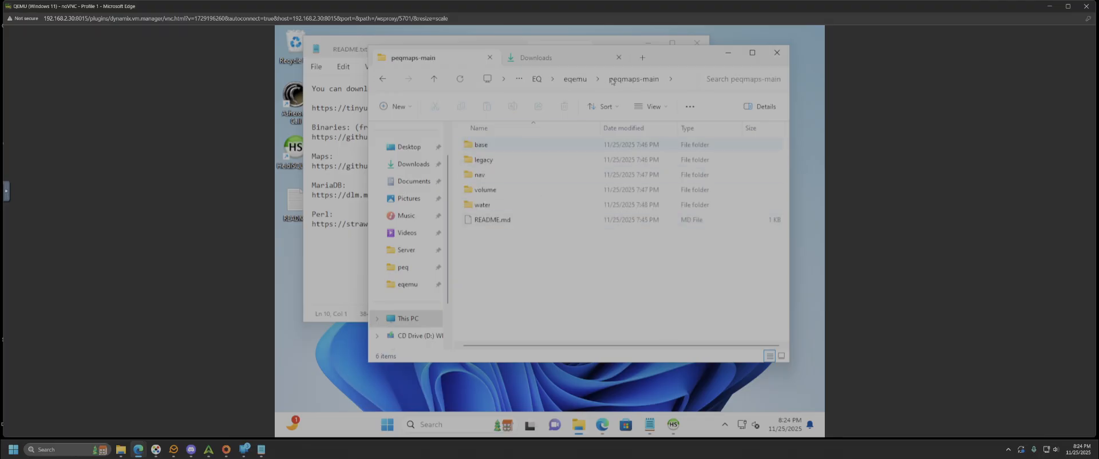
left_click(574, 79)
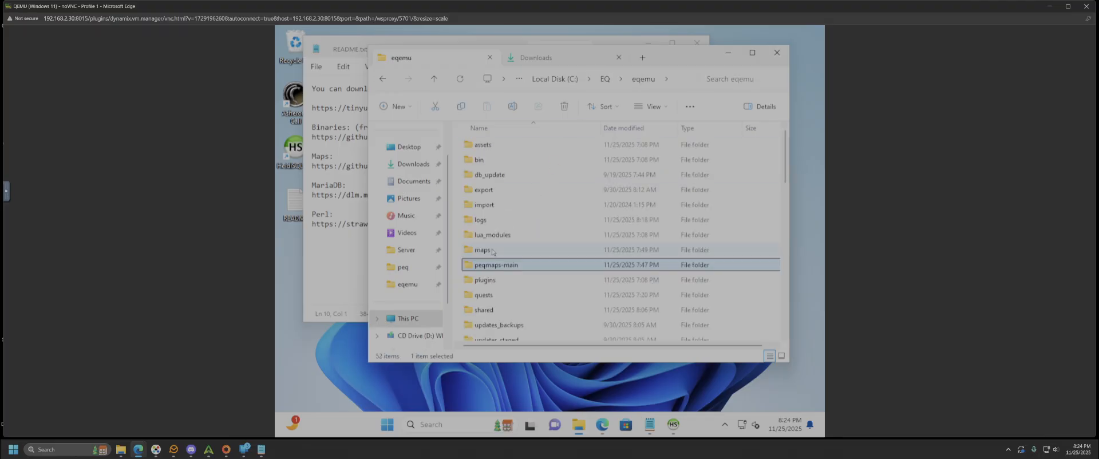
left_click(509, 255)
double_click(508, 257)
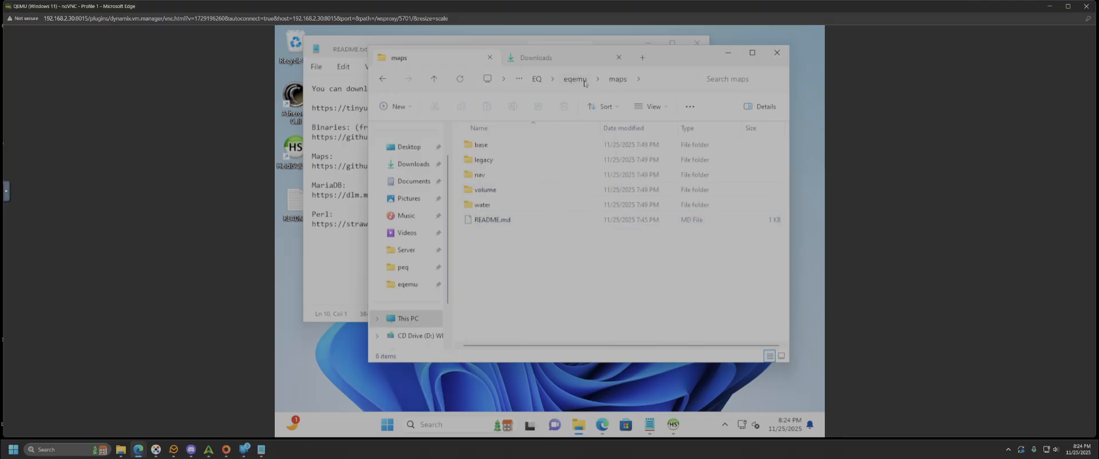
left_click(574, 79)
- Select eqemu_config.json and view it in its Notepad tab
scroll(555, 248, "down", 3)
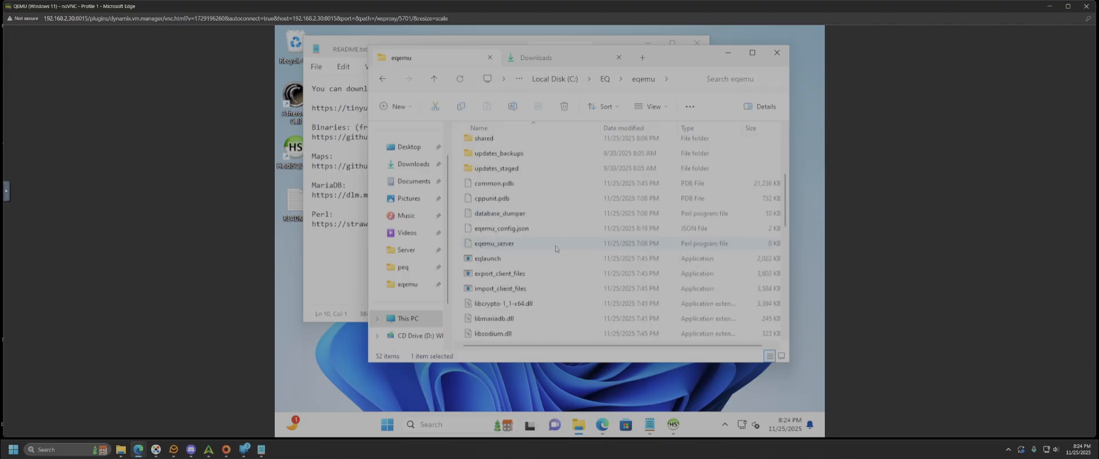
scroll(555, 249, "down", 3)
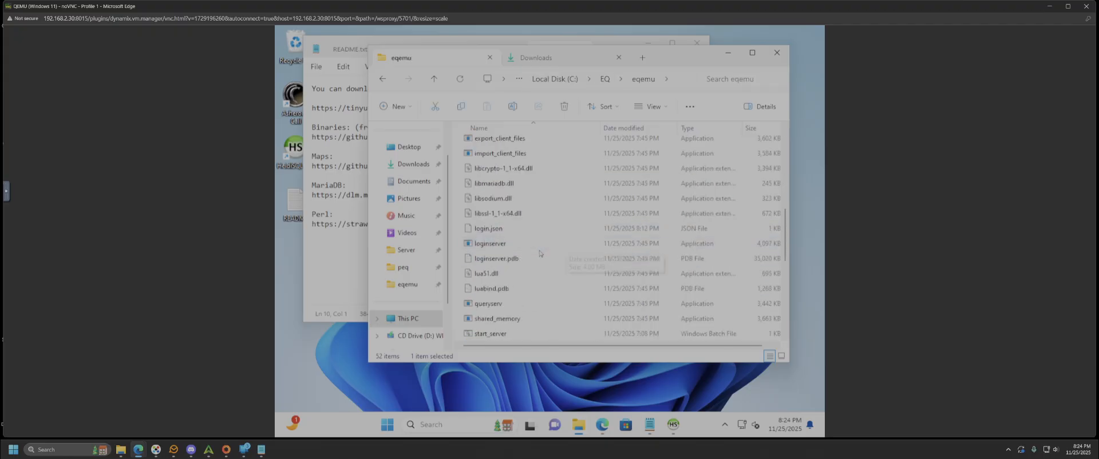
scroll(521, 251, "up", 1)
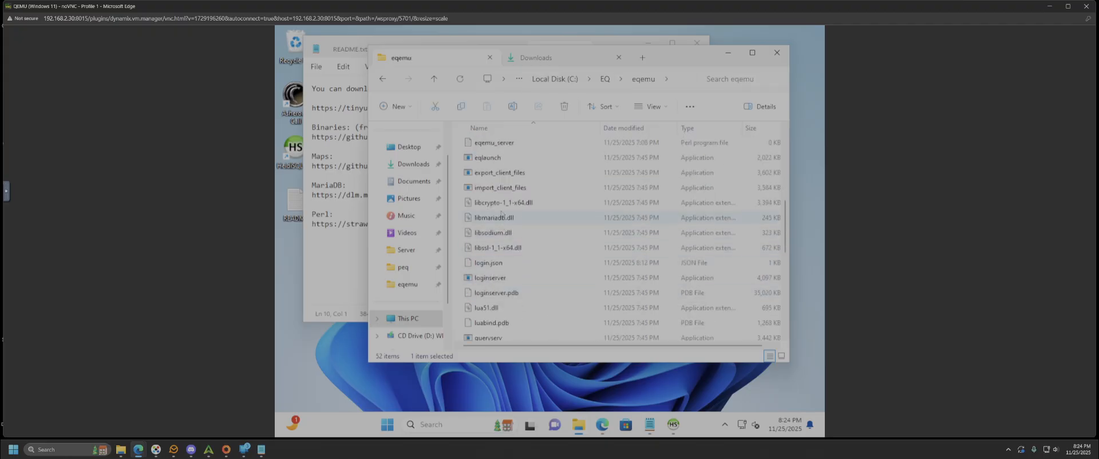
scroll(521, 172, "up", 1)
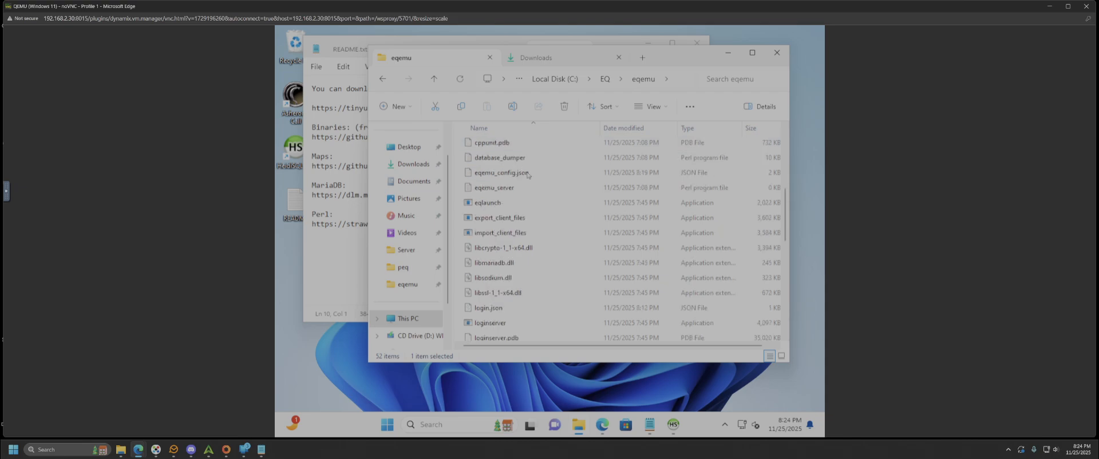
left_click(507, 175)
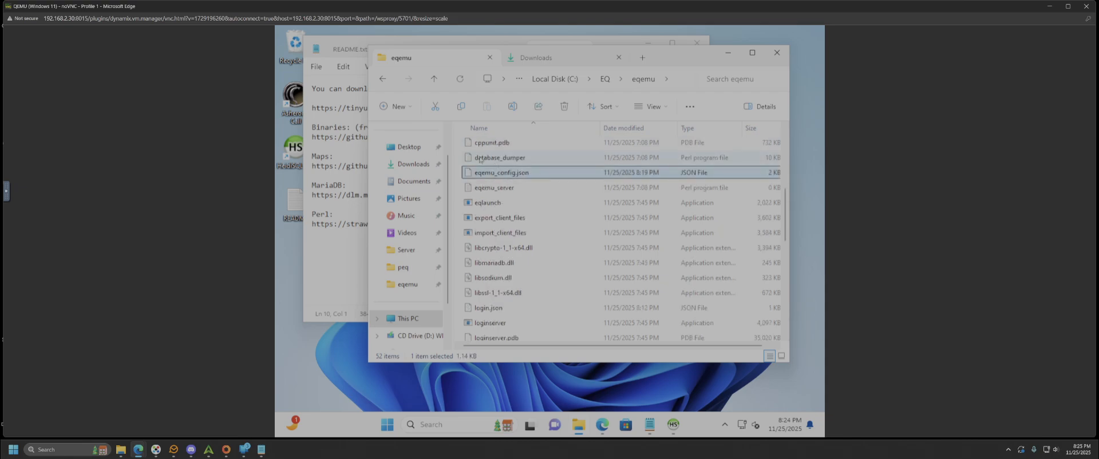
left_click(465, 37)
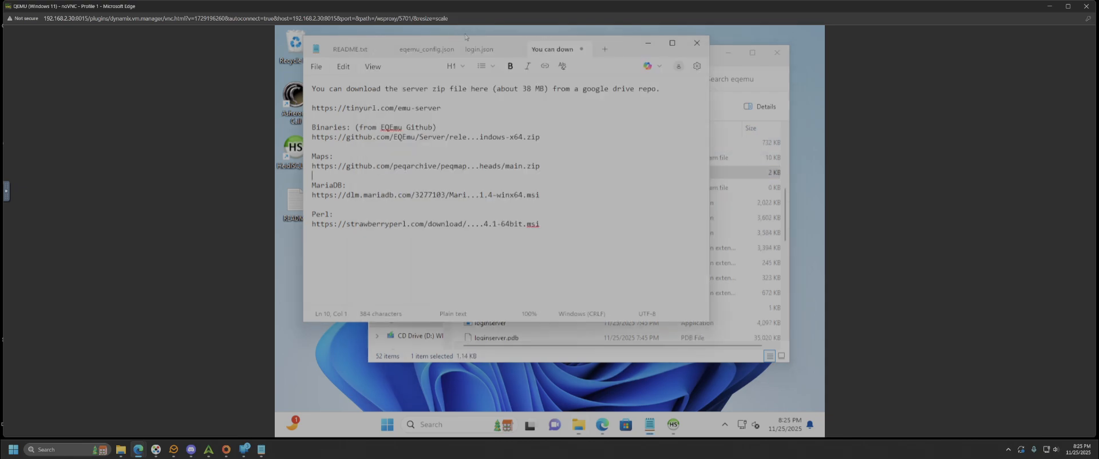
left_click(435, 51)
scroll(673, 146, "up", 6)
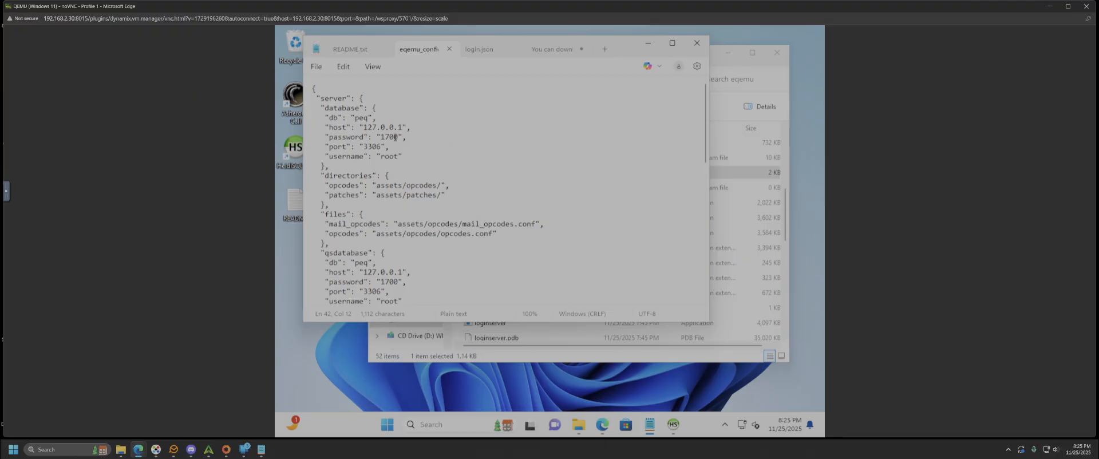
left_click_drag(399, 127, 382, 100)
scroll(398, 142, "down", 2)
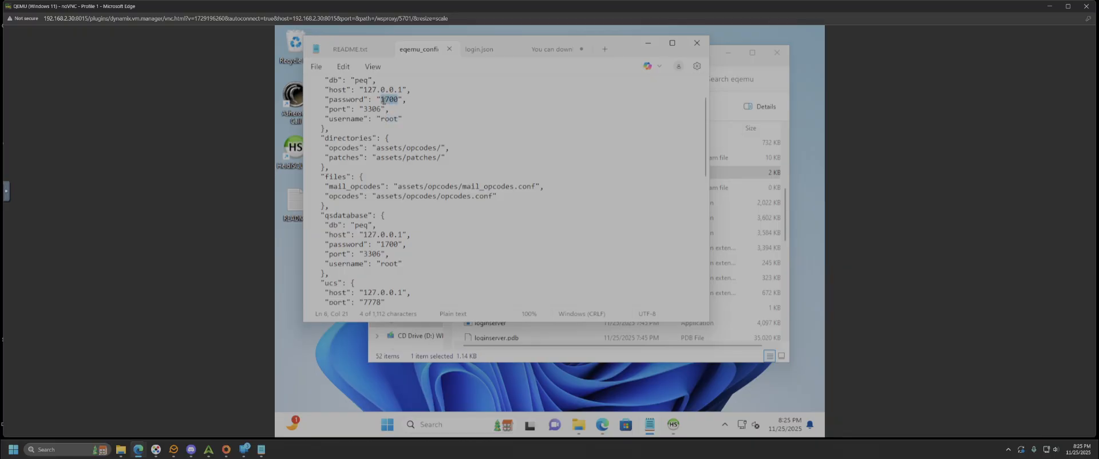
scroll(440, 197, "down", 4)
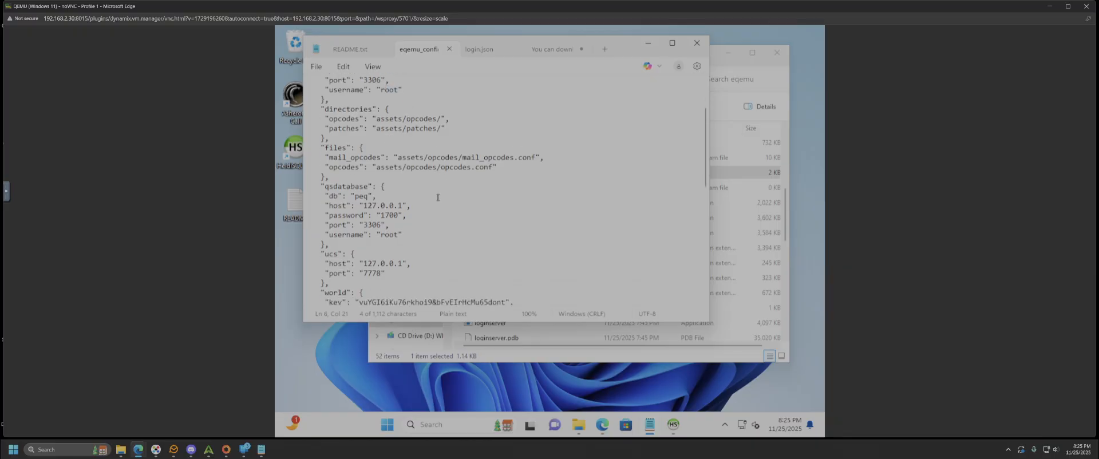
left_click_drag(398, 158, 385, 157)
left_click(397, 177)
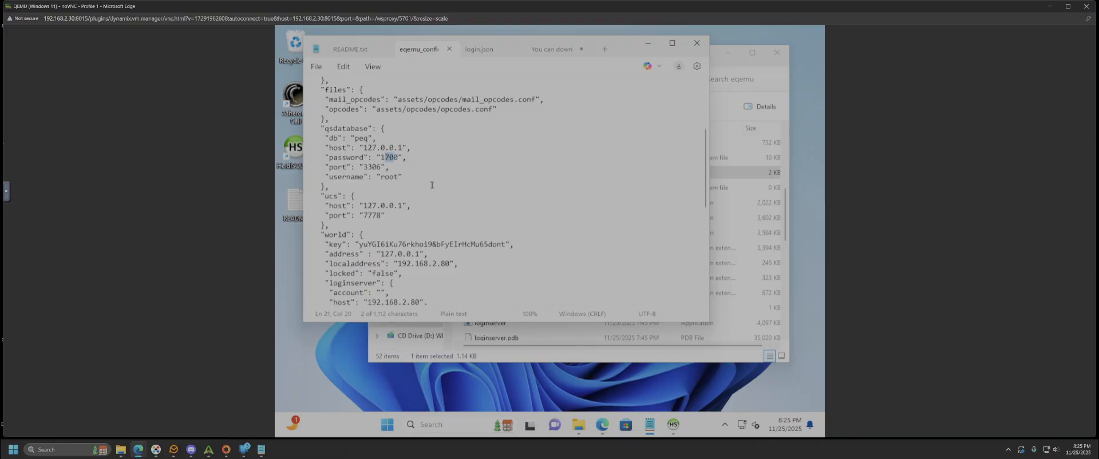
scroll(418, 159, "down", 2)
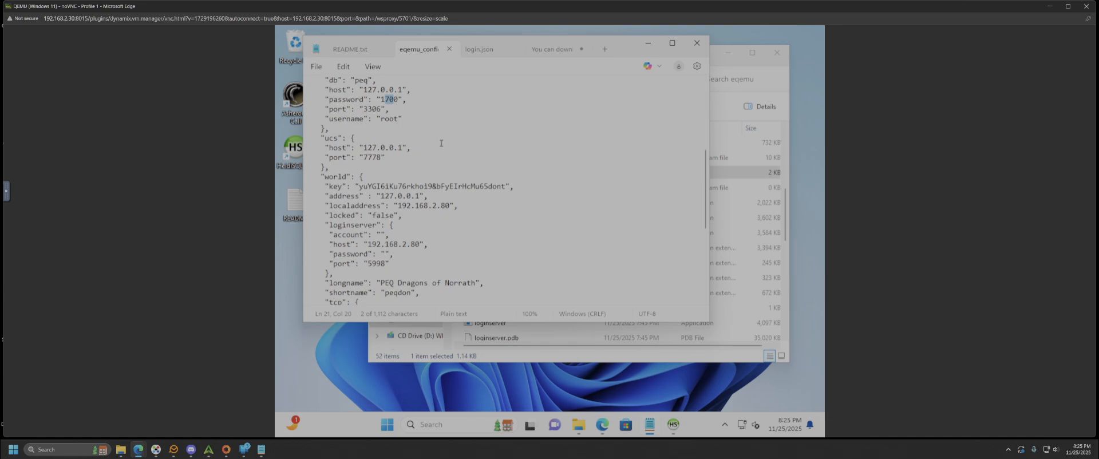
left_click(399, 119)
scroll(414, 151, "down", 2)
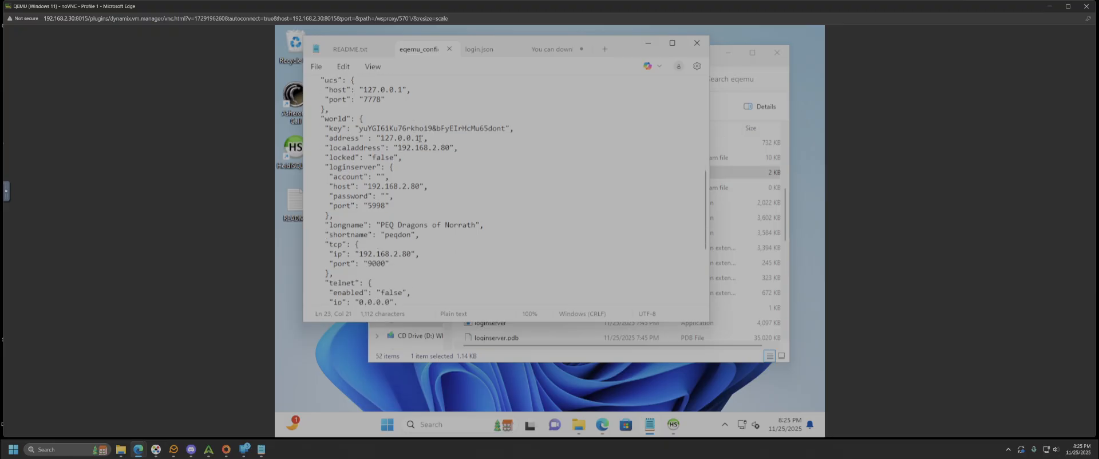
left_click_drag(416, 138, 383, 134)
left_click_drag(452, 147, 398, 147)
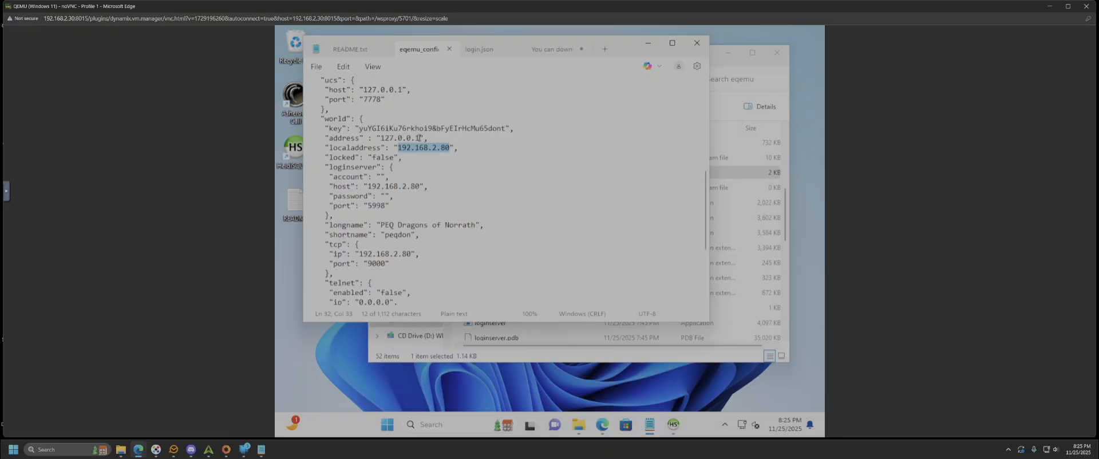
left_click_drag(420, 138, 382, 138)
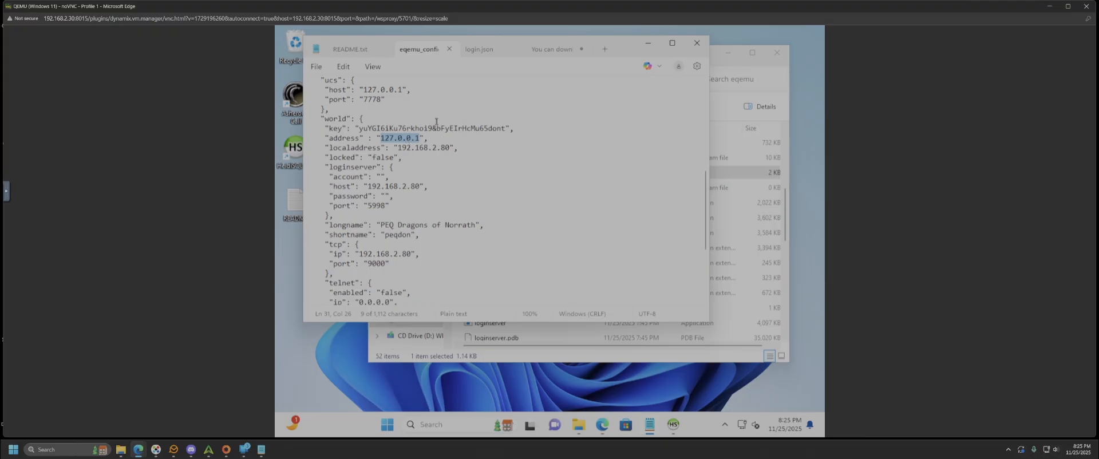
left_click_drag(420, 186, 369, 186)
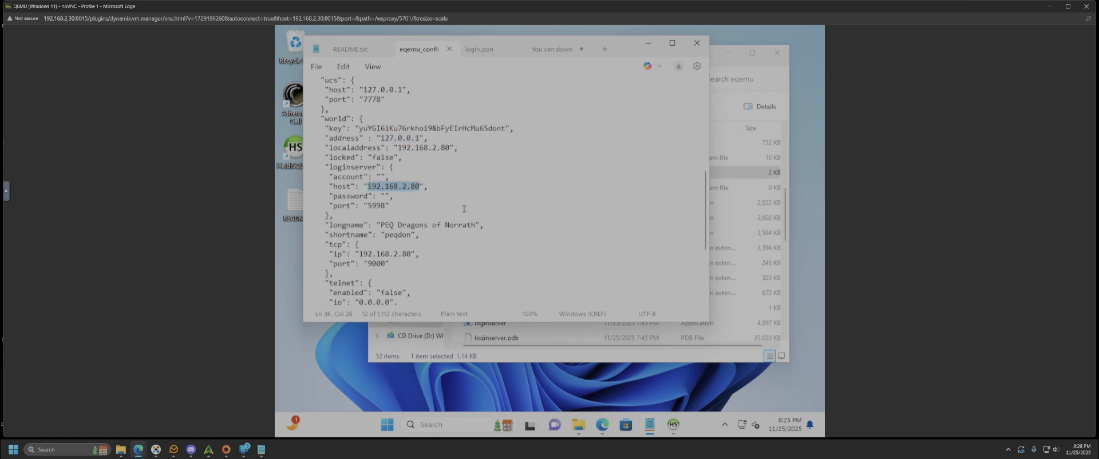
scroll(441, 185, "down", 1)
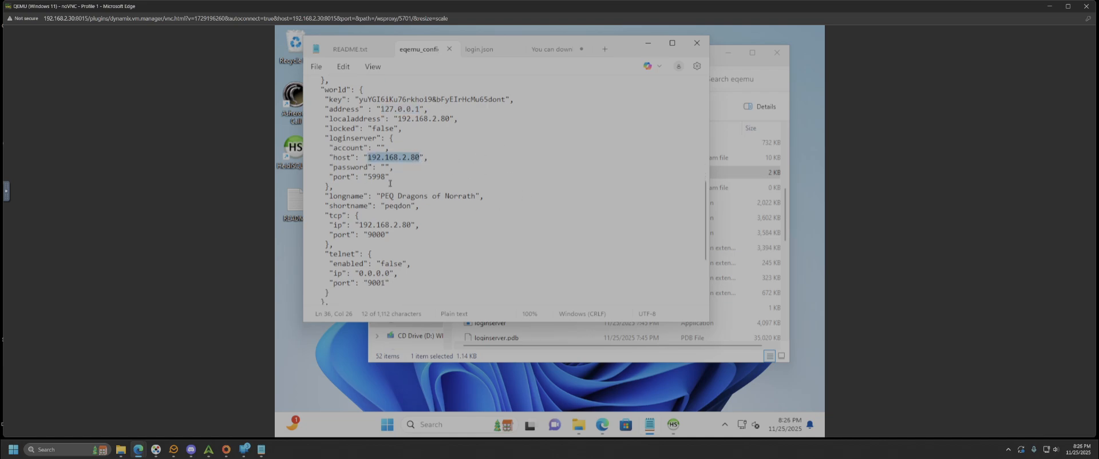
left_click_drag(387, 177, 368, 176)
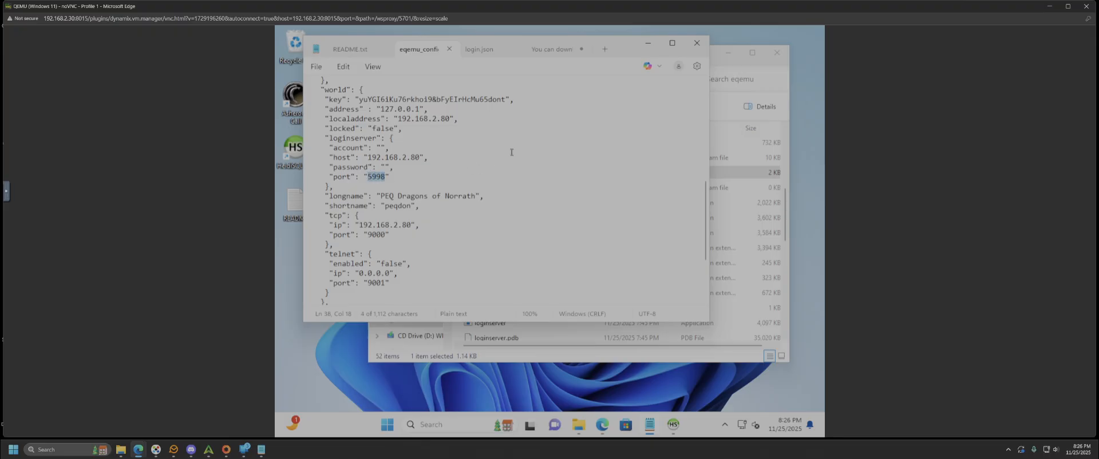
scroll(512, 152, "up", 2)
scroll(515, 156, "down", 3)
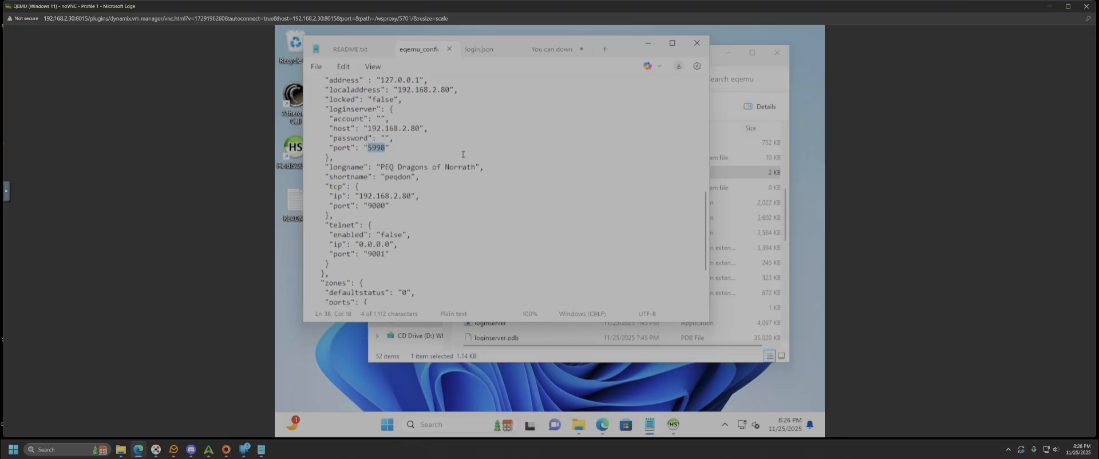
left_click(383, 148)
scroll(490, 190, "down", 2)
scroll(491, 187, "up", 3)
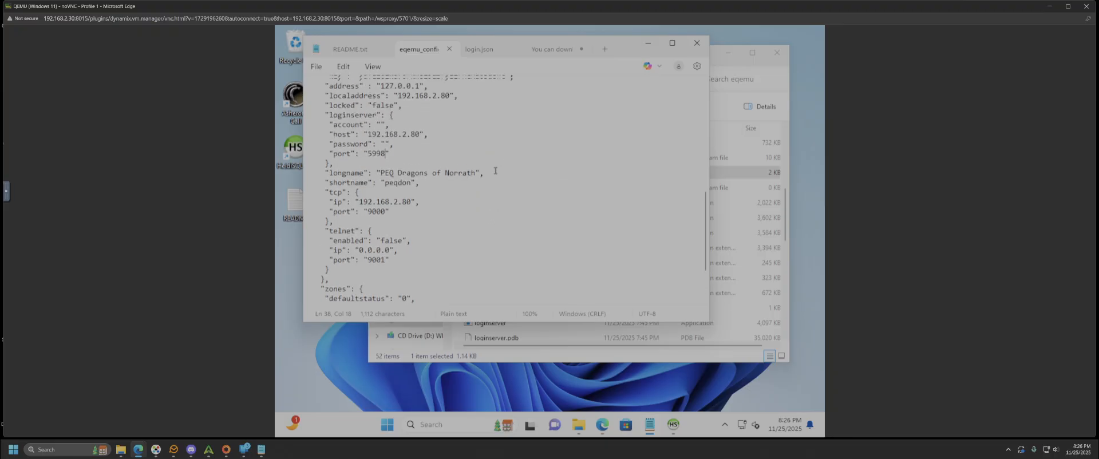
scroll(510, 160, "down", 1)
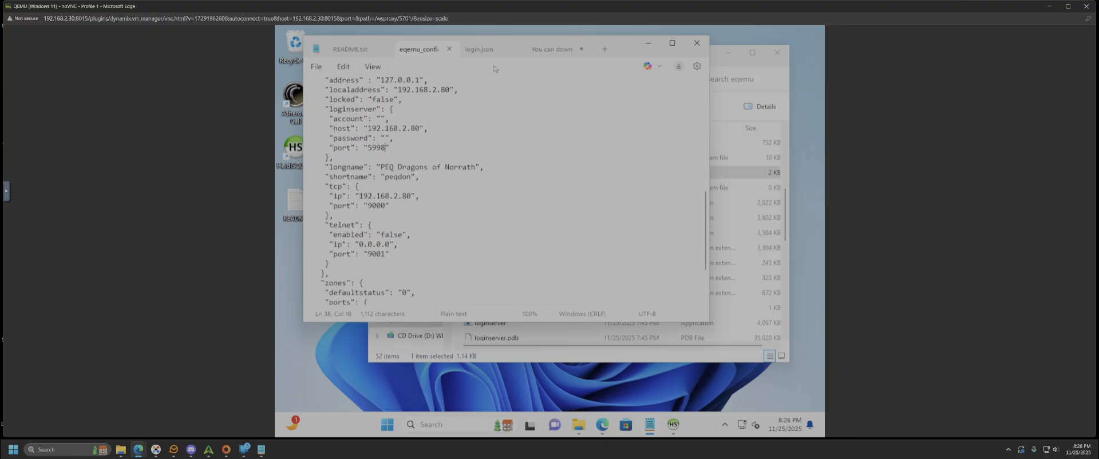
scroll(502, 174, "down", 2)
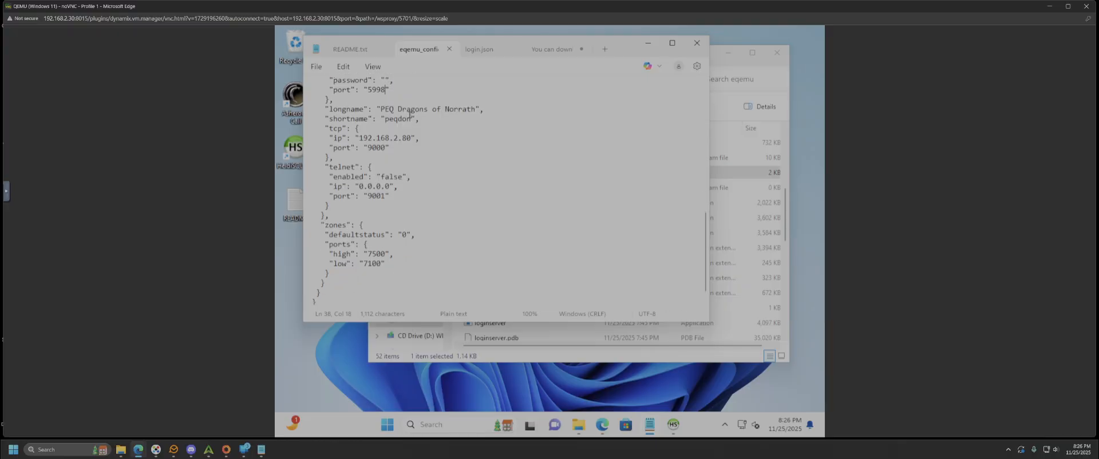
- Replace longname 'PEQ Dragons of Norrath' with 'Notso World' and shortname peqdon with 'notsoep'
left_click_drag(475, 110, 378, 108)
type("Nutso Wpo")
key("BackSpace")
key("BackSpace")
type("orld")
left_click_drag(392, 121, 387, 121)
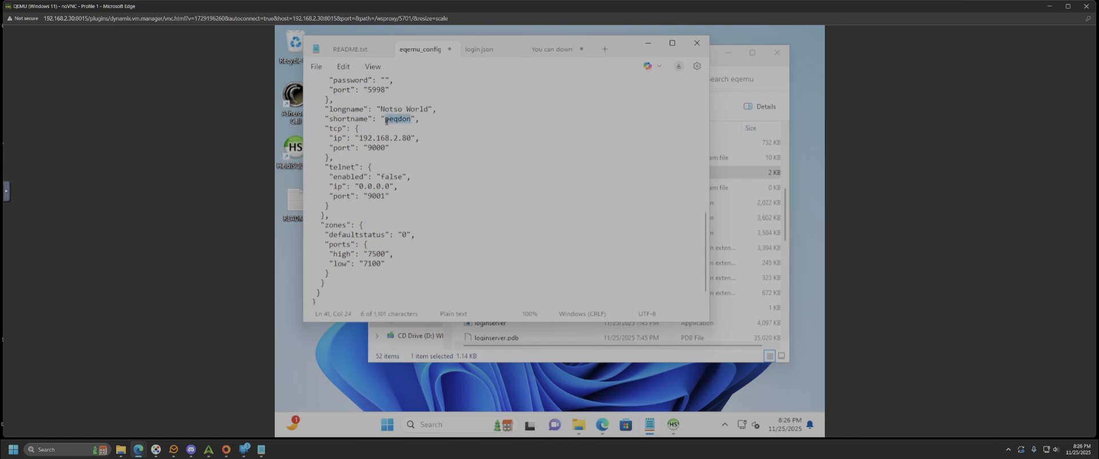
type("notsoep")
left_click_drag(411, 137, 360, 138)
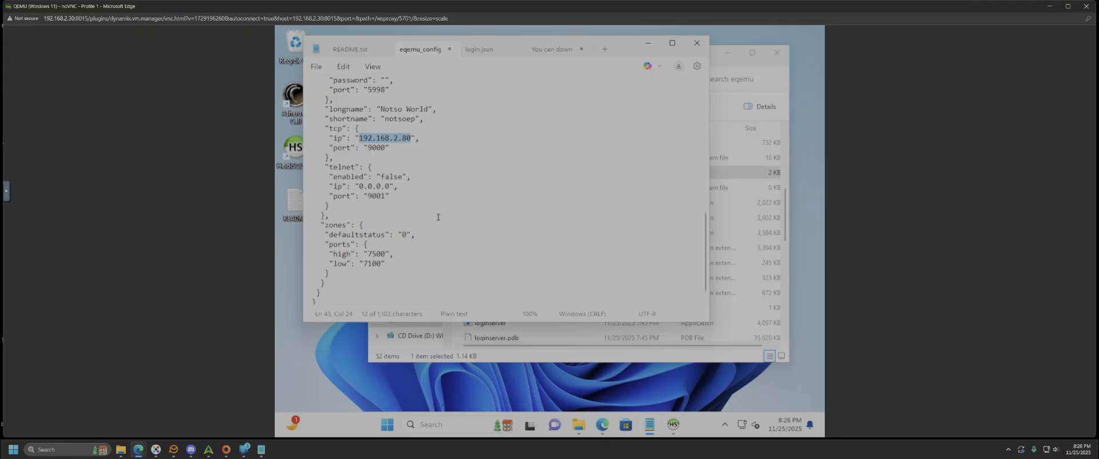
scroll(438, 217, "up", 10)
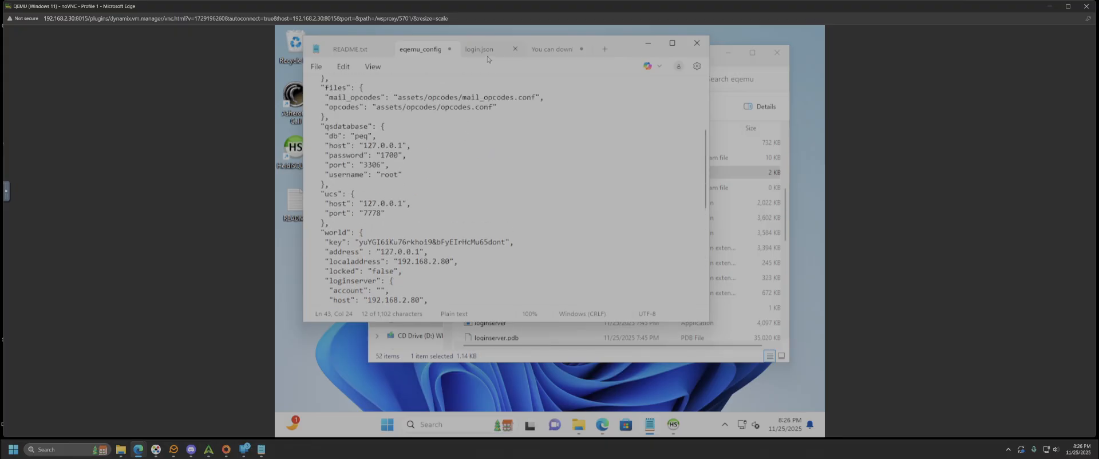
- Bring up login.json in Notepad and find the login database password value
left_click(738, 168)
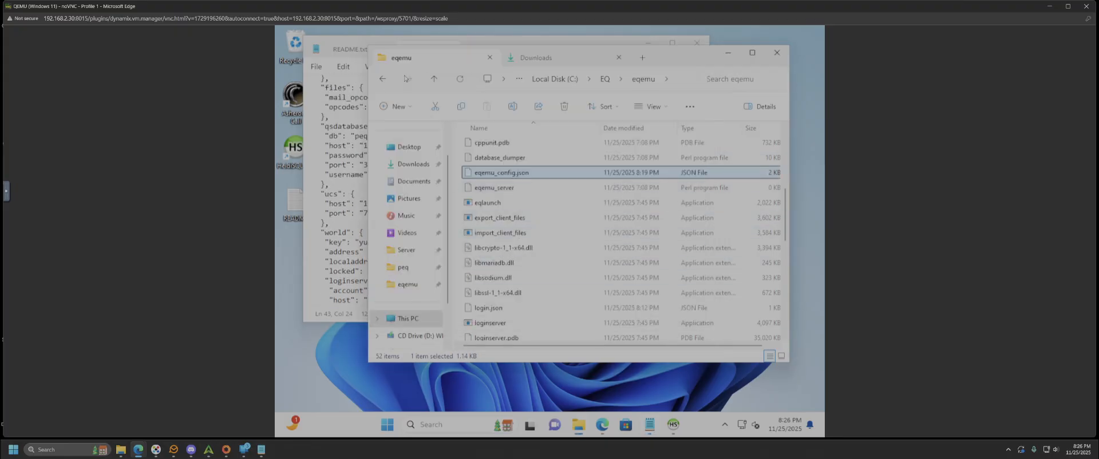
scroll(513, 293, "down", 2)
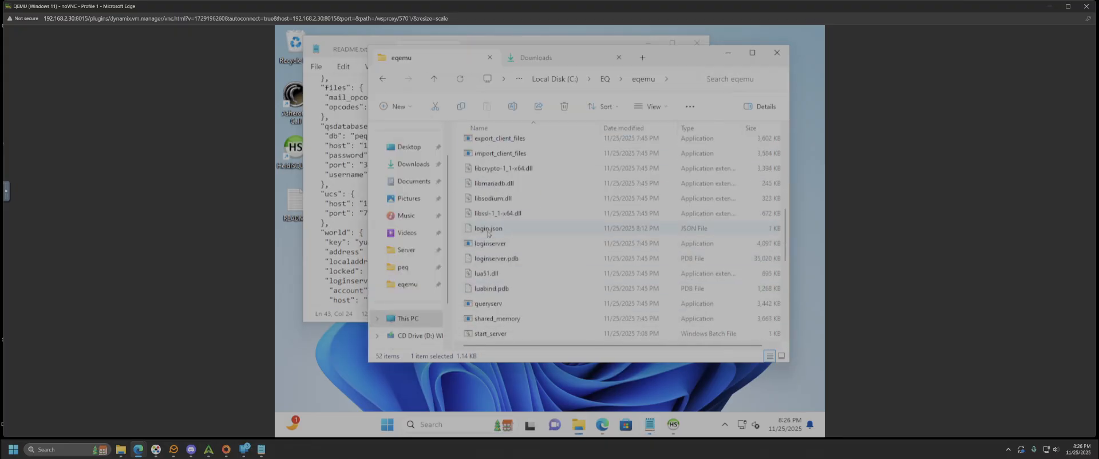
left_click(342, 185)
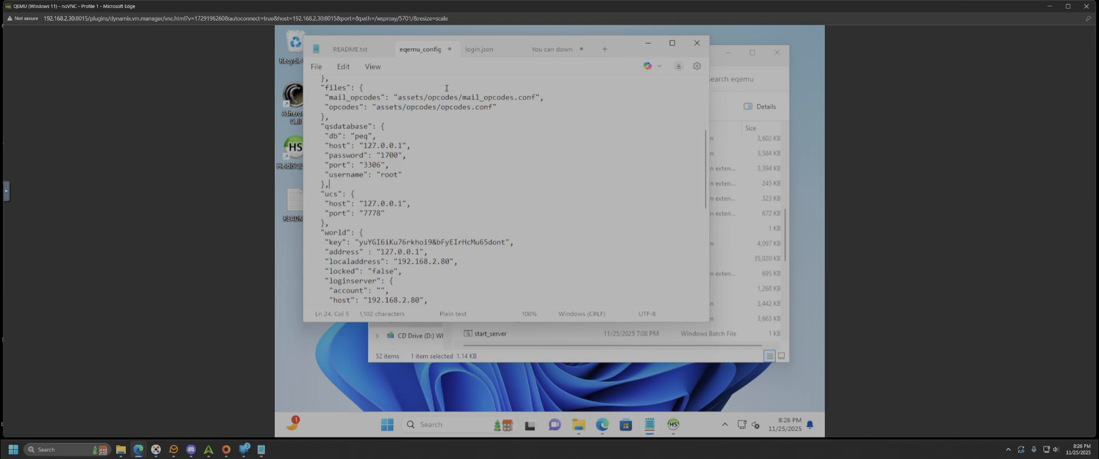
left_click(491, 58)
scroll(478, 140, "up", 7)
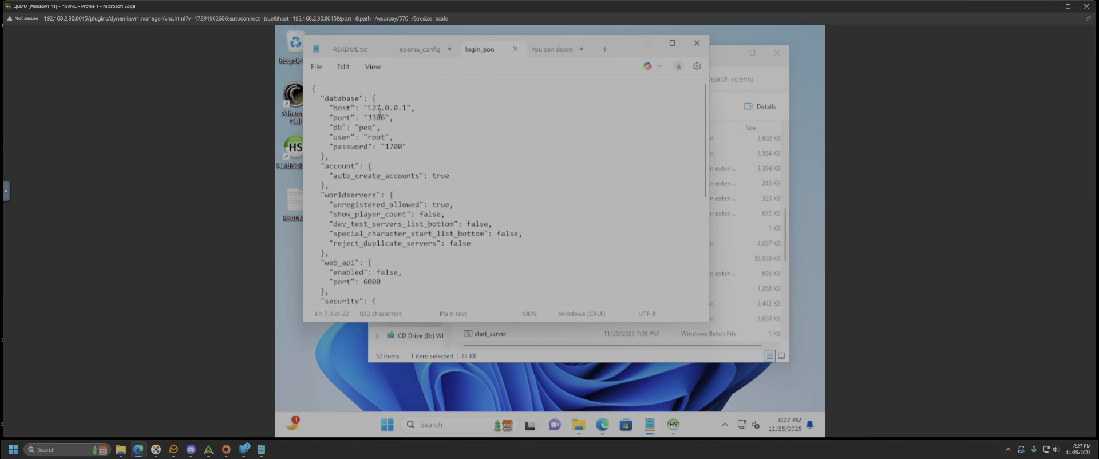
left_click(394, 147)
- Scroll to the client_configuration block and select the titanium_port value 5998
scroll(454, 156, "down", 1)
scroll(444, 140, "down", 2)
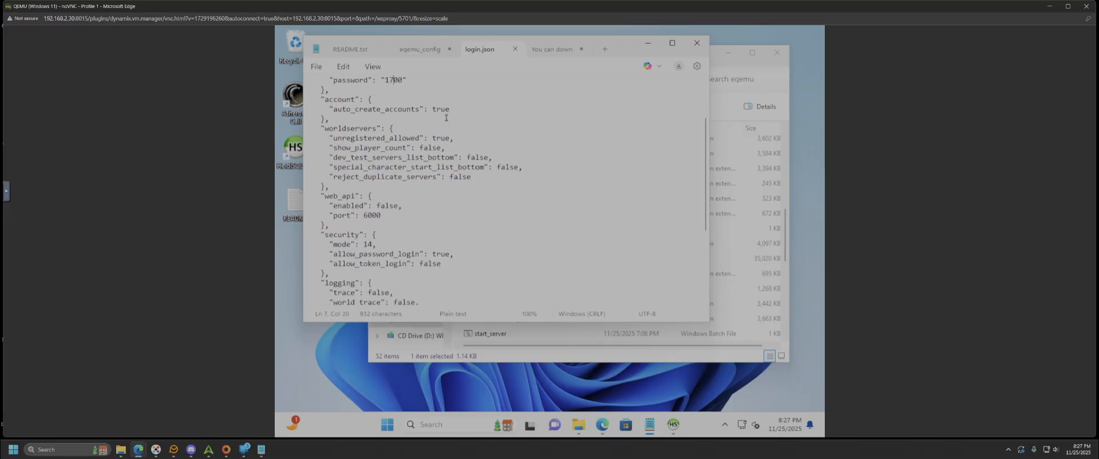
scroll(446, 113, "up", 2)
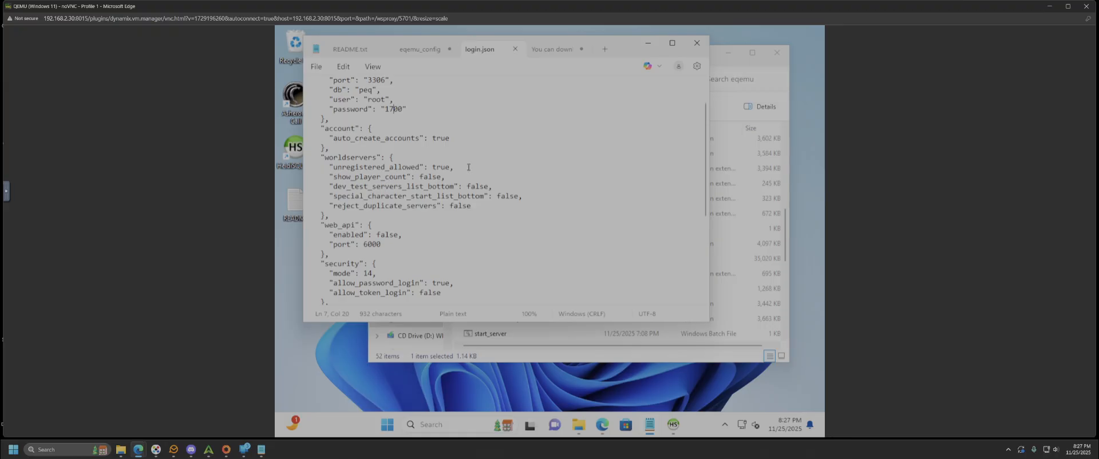
scroll(468, 167, "down", 2)
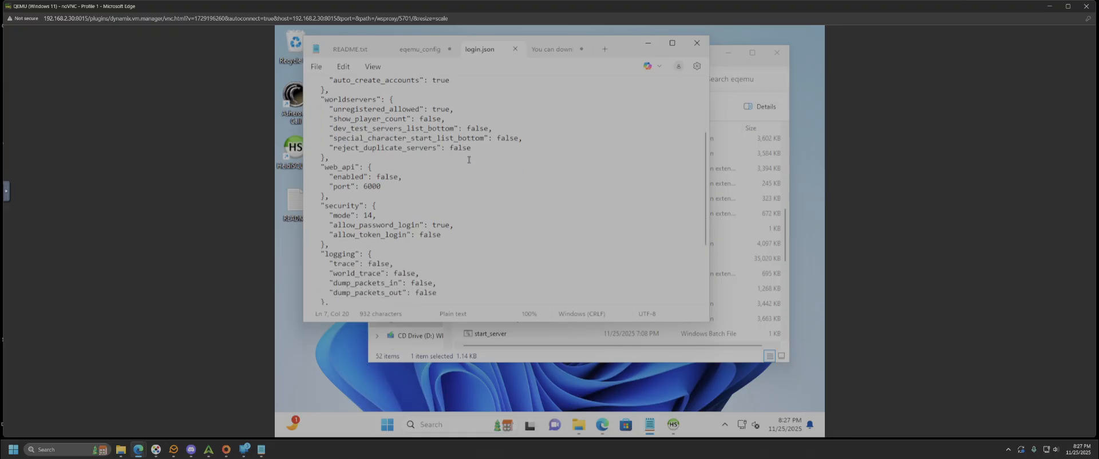
scroll(468, 159, "down", 3)
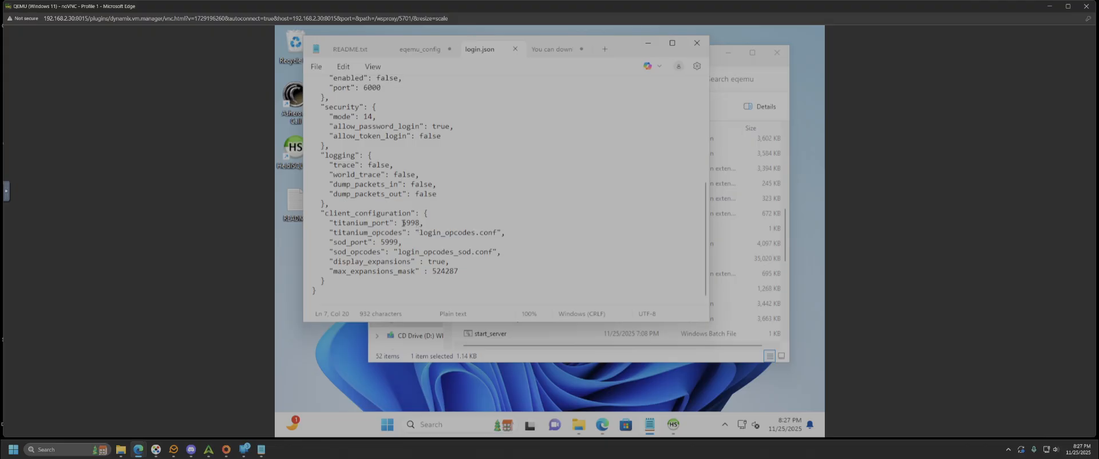
left_click_drag(419, 222, 381, 242)
key("End")
left_click(789, 122)
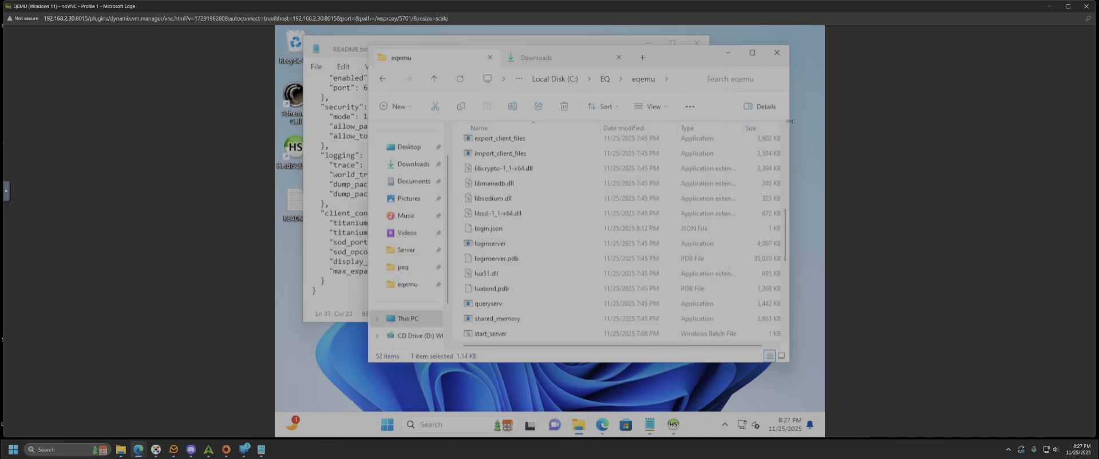
- Launch start_server.bat past the security warning and bring up the UCS chat console
double_click(495, 334)
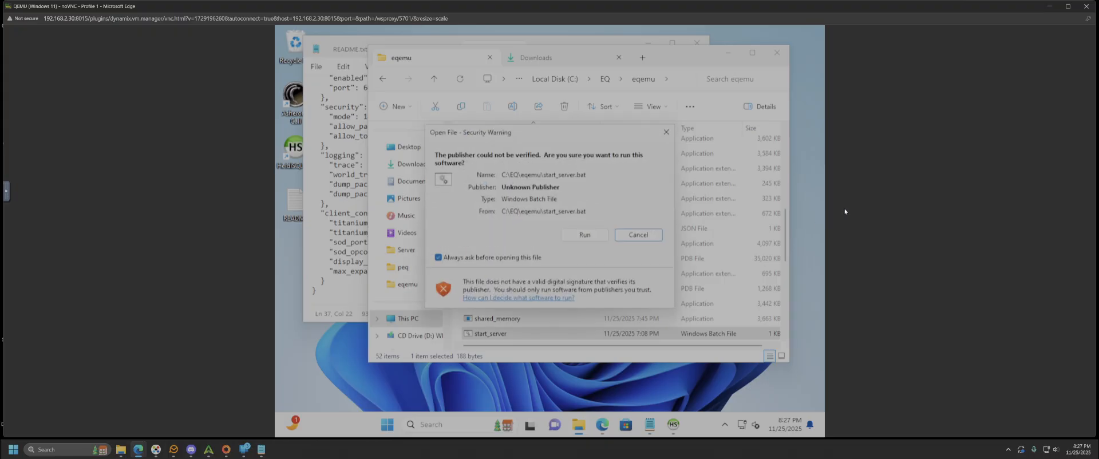
left_click(592, 236)
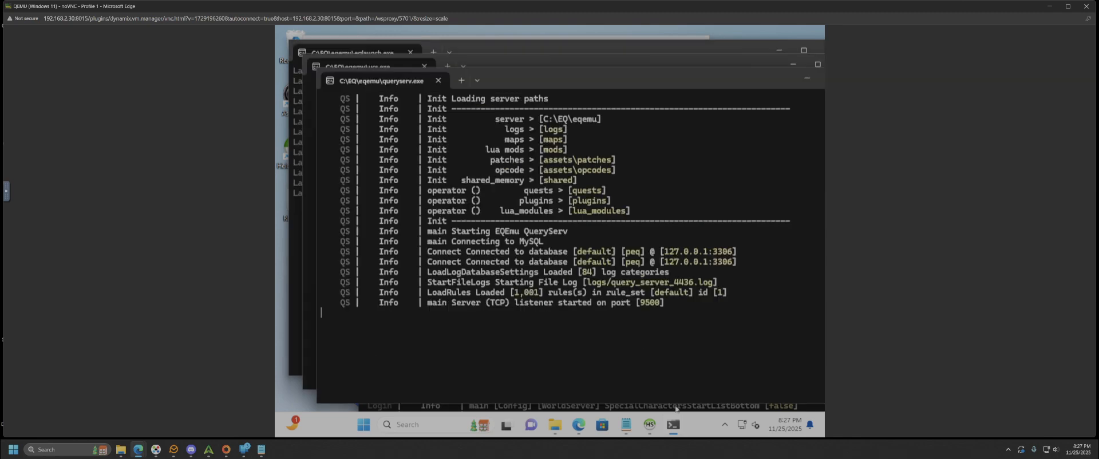
mouse_move(674, 427)
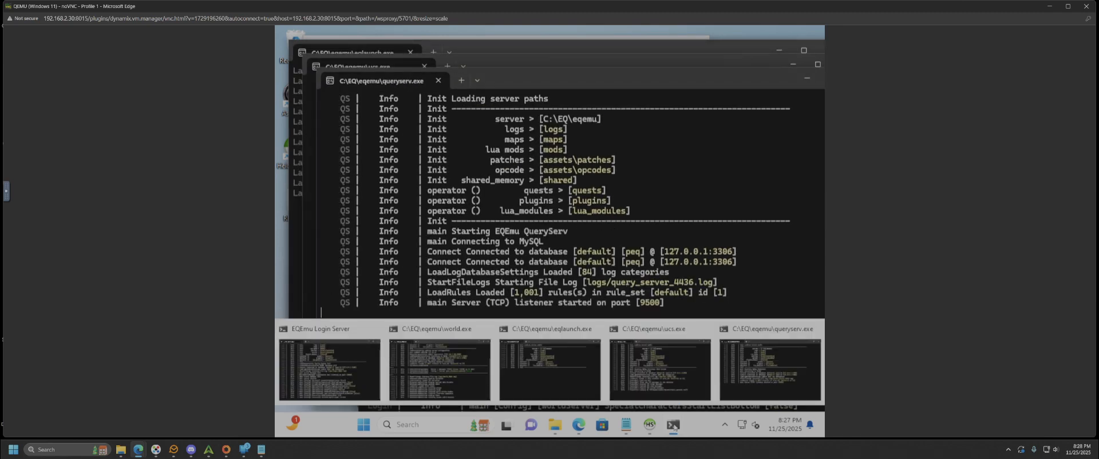
left_click(660, 369)
- Bring the World server console forward, move it up slightly, and open the EverQuestTitanium folder
mouse_move(674, 425)
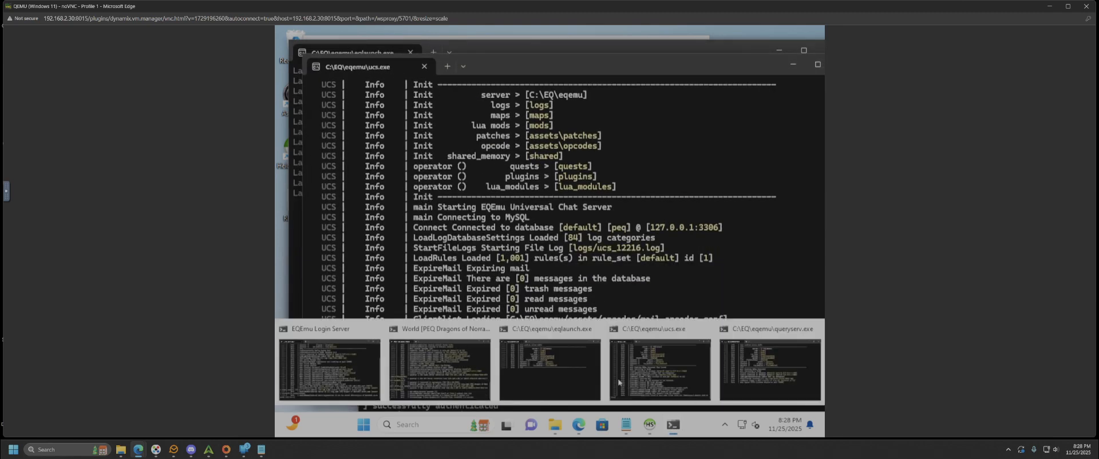
left_click(607, 394)
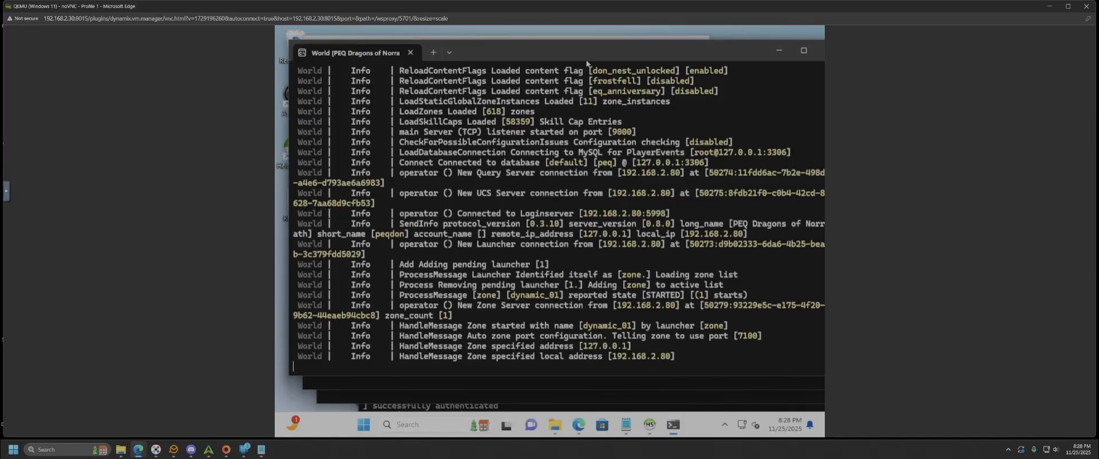
left_click_drag(589, 49, 584, 38)
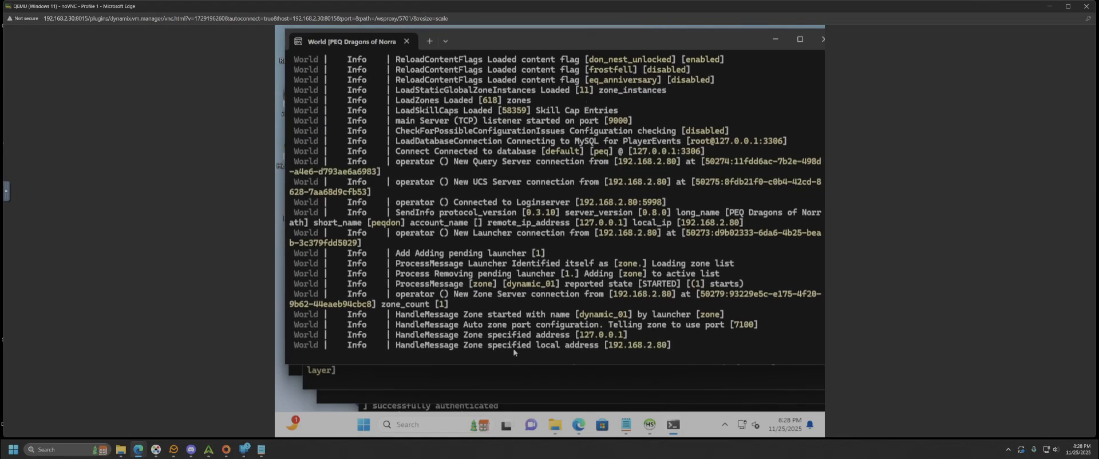
left_click(121, 450)
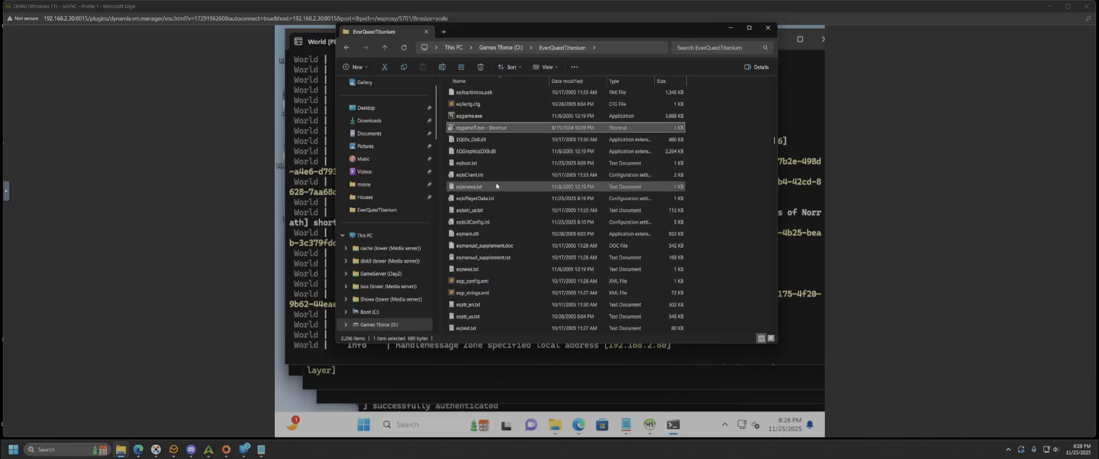
double_click(468, 164)
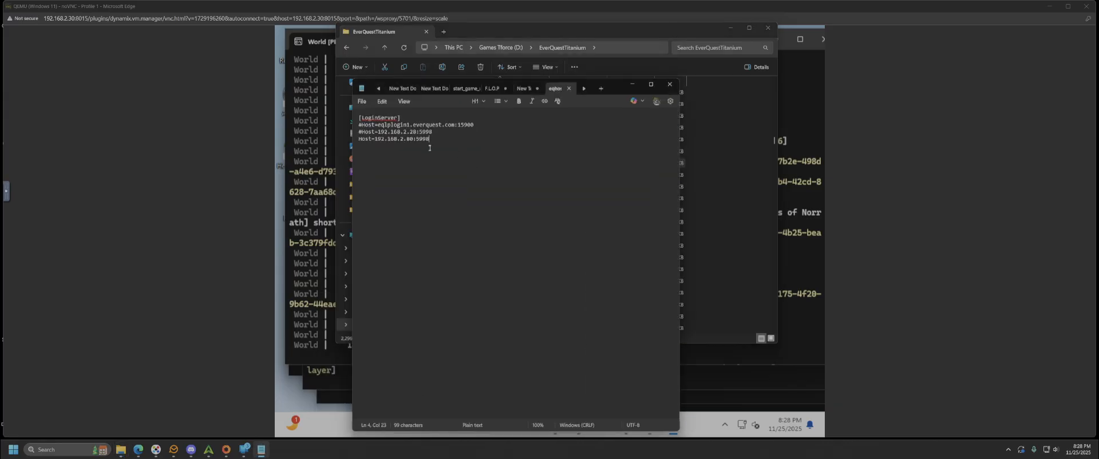
left_click_drag(430, 139, 359, 139)
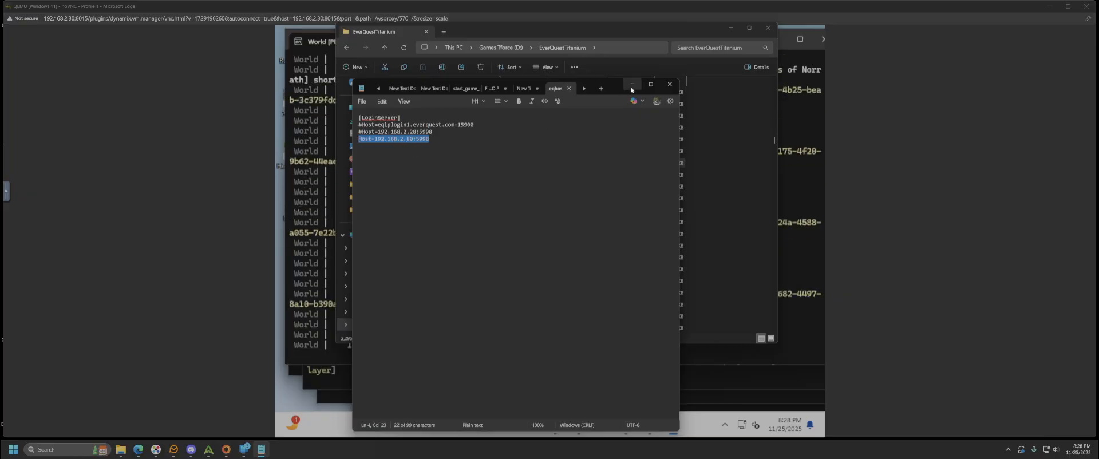
left_click(569, 91)
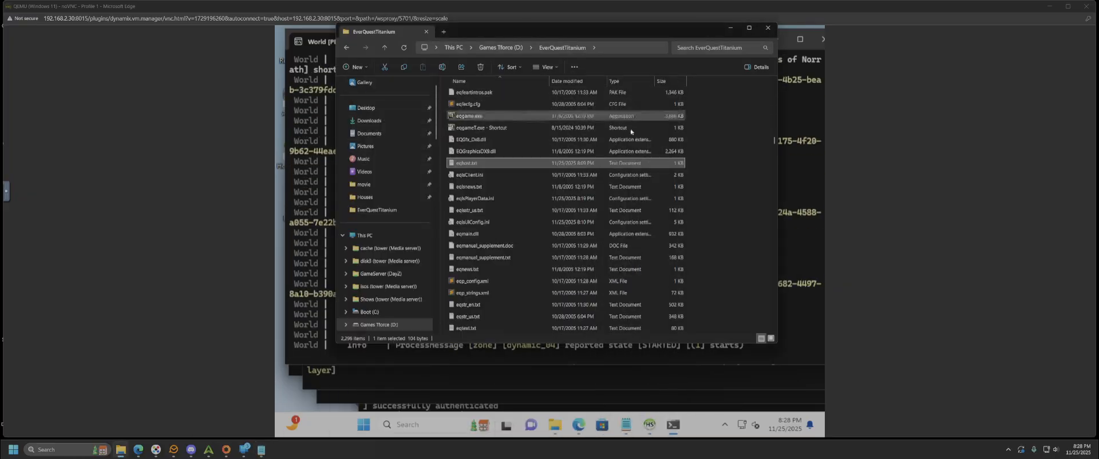
- Select eqgame.exe and view its full list of file options
left_click(474, 117)
right_click(474, 118)
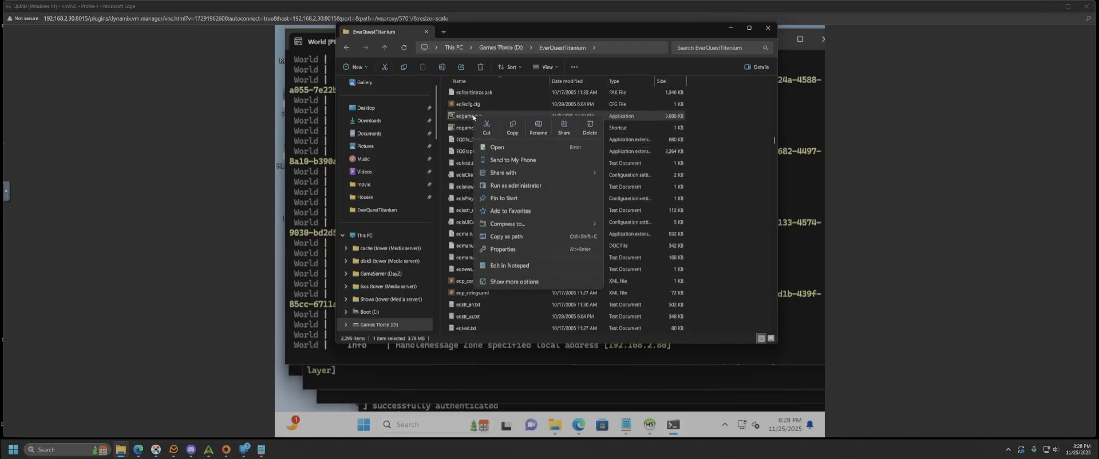
left_click(515, 279)
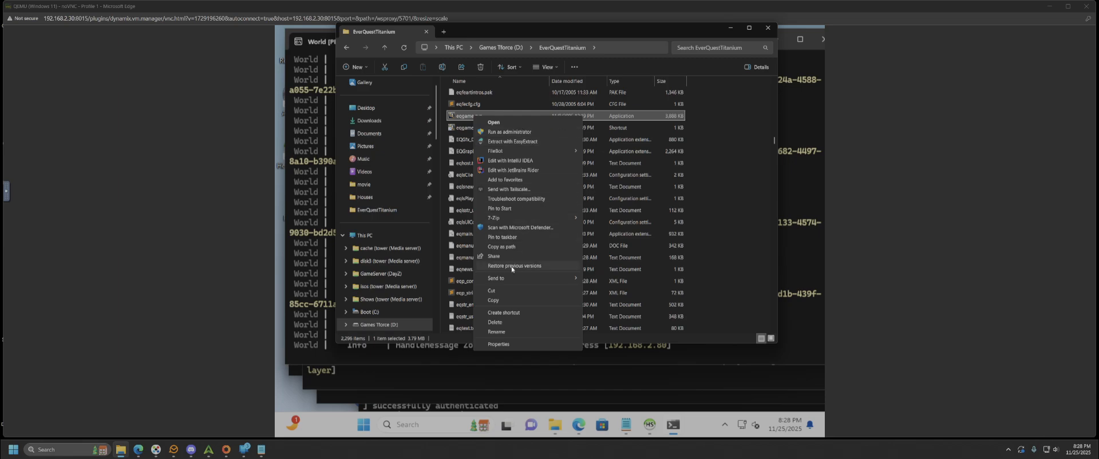
- Check the eqgameT.exe shortcut's target and patchme argument, then launch the client from it
left_click(462, 127)
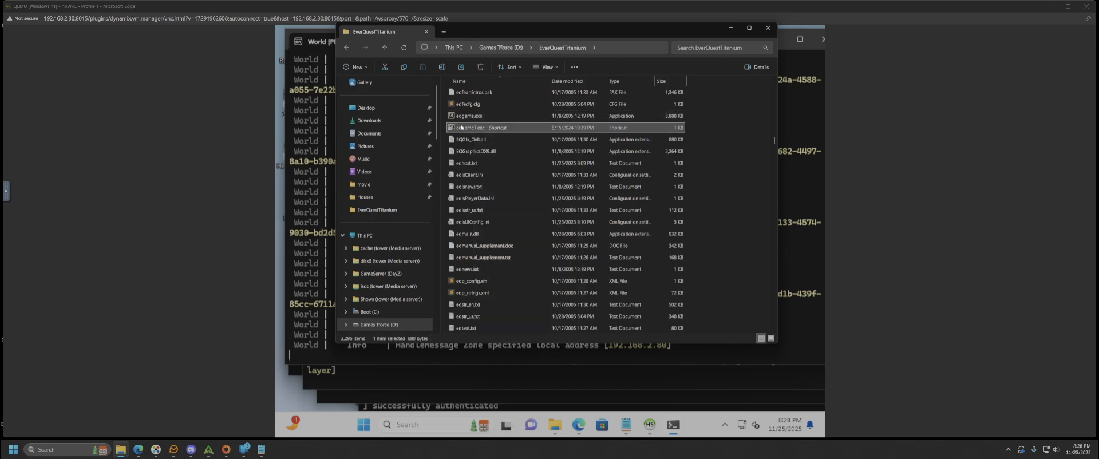
right_click(477, 131)
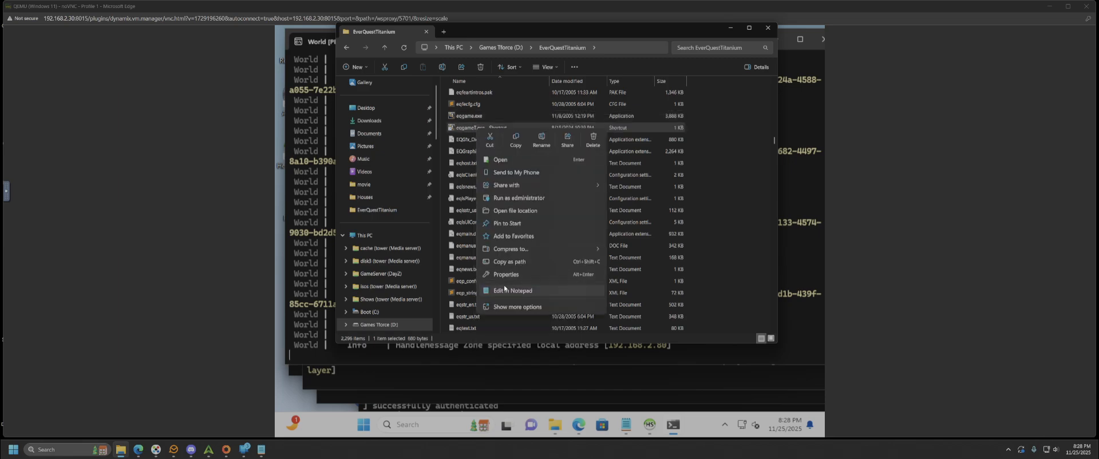
left_click(506, 277)
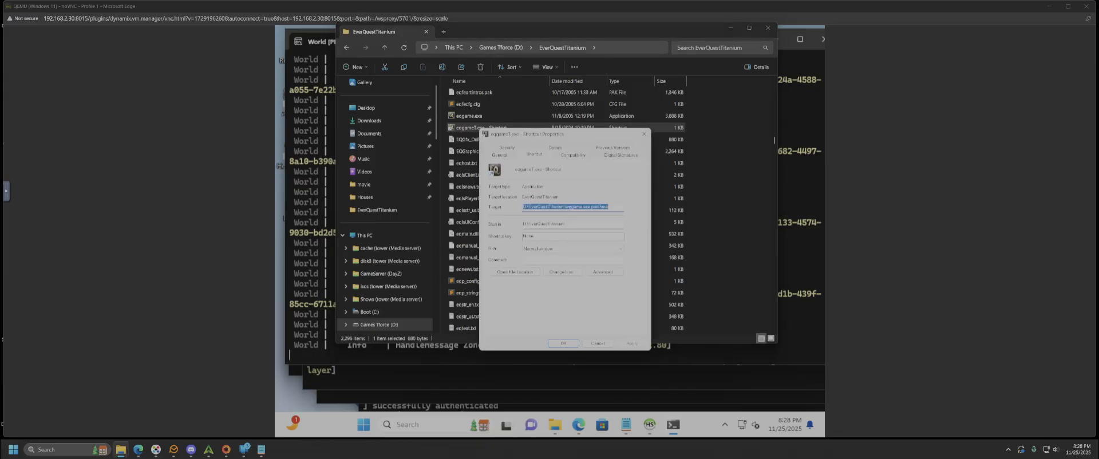
left_click(594, 207)
double_click(593, 207)
left_click(602, 344)
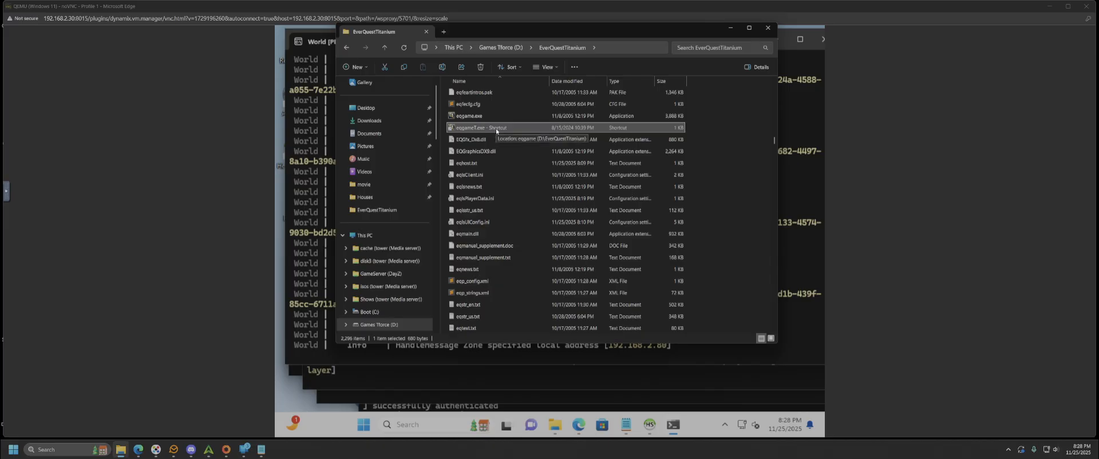
double_click(559, 124)
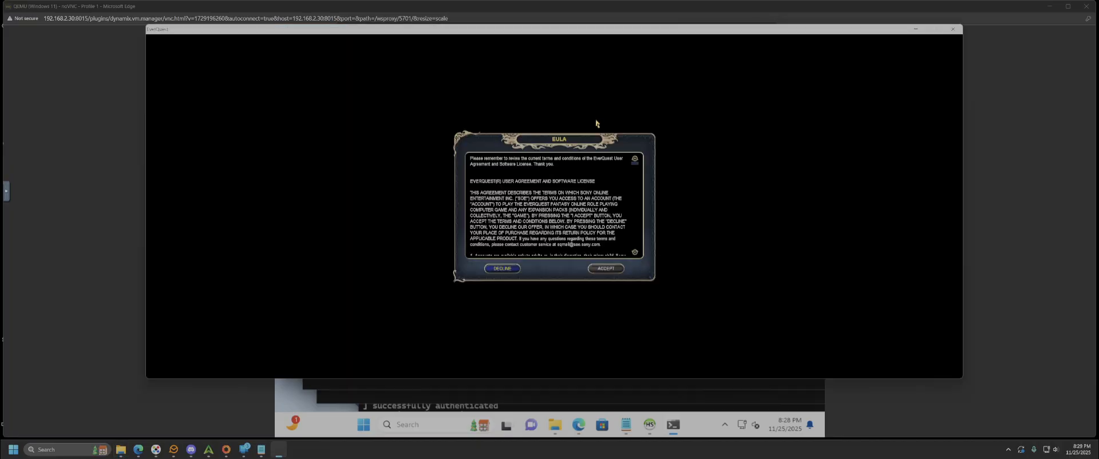
- Accept the licence, log in, pick PEQ Dragons of Norrath, then return to Notepad's eqemu_config.json
left_click(608, 269)
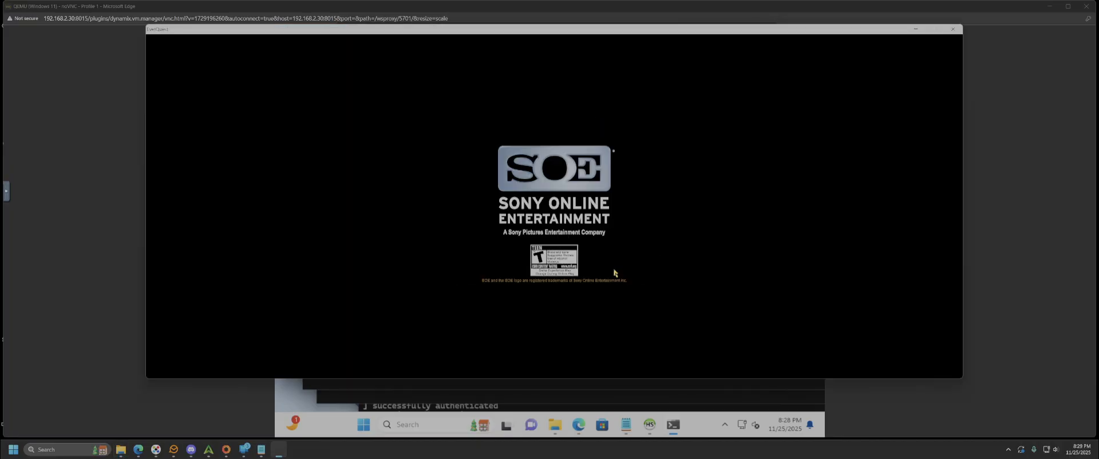
left_click(593, 191)
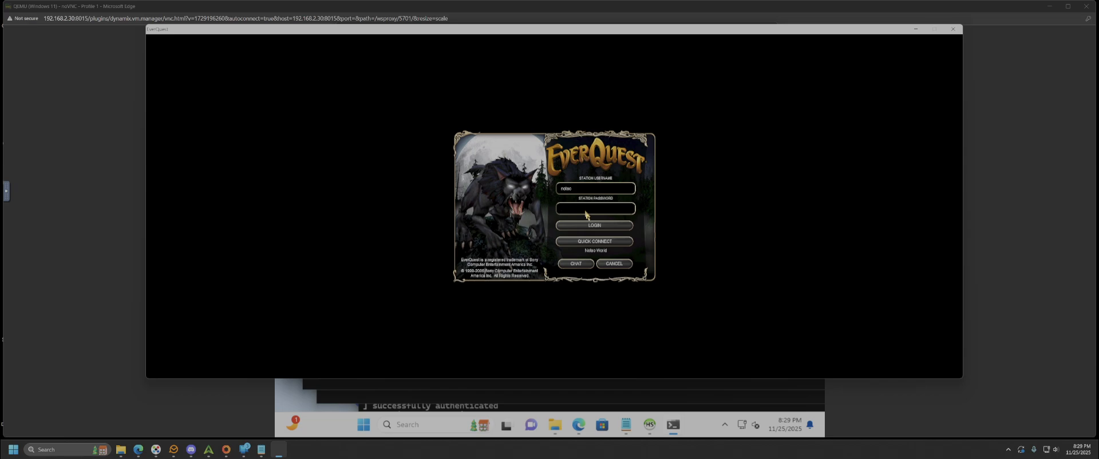
key("Escape")
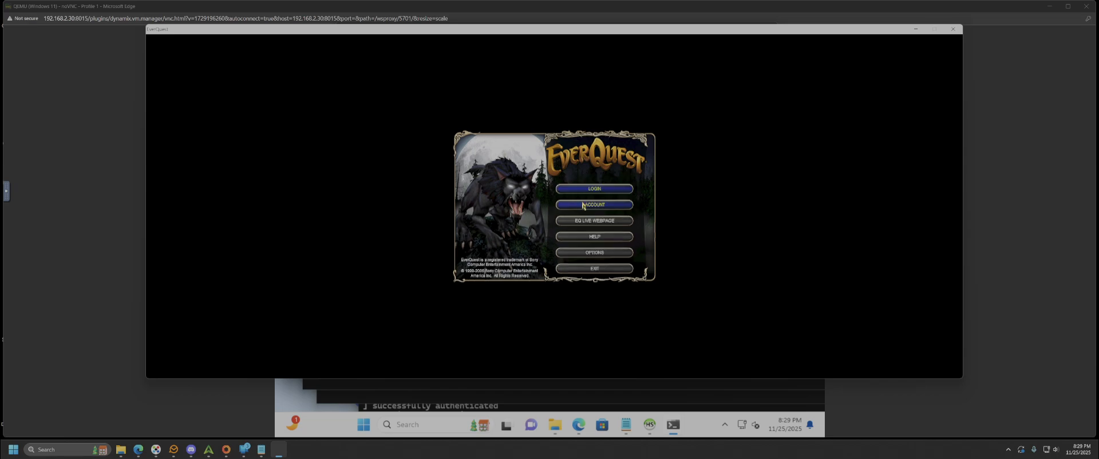
left_click(595, 190)
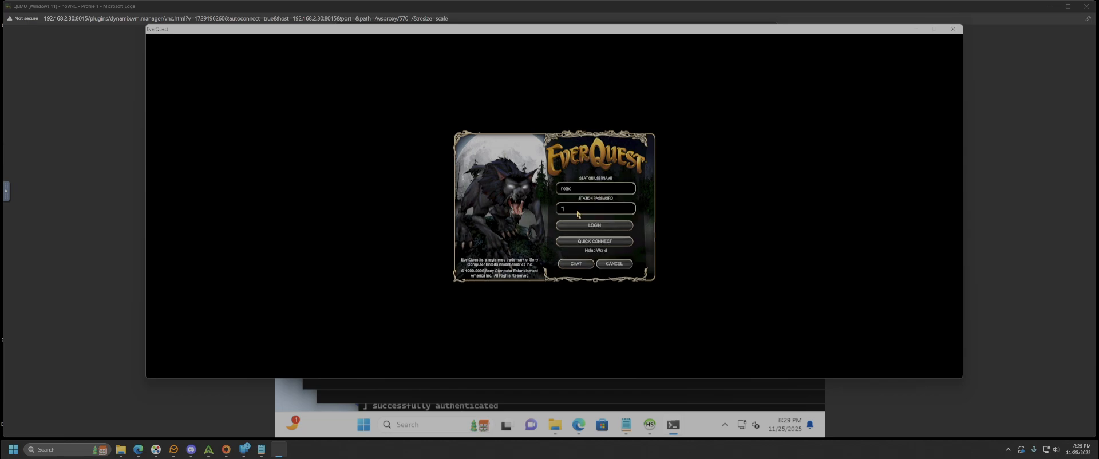
left_click(604, 227)
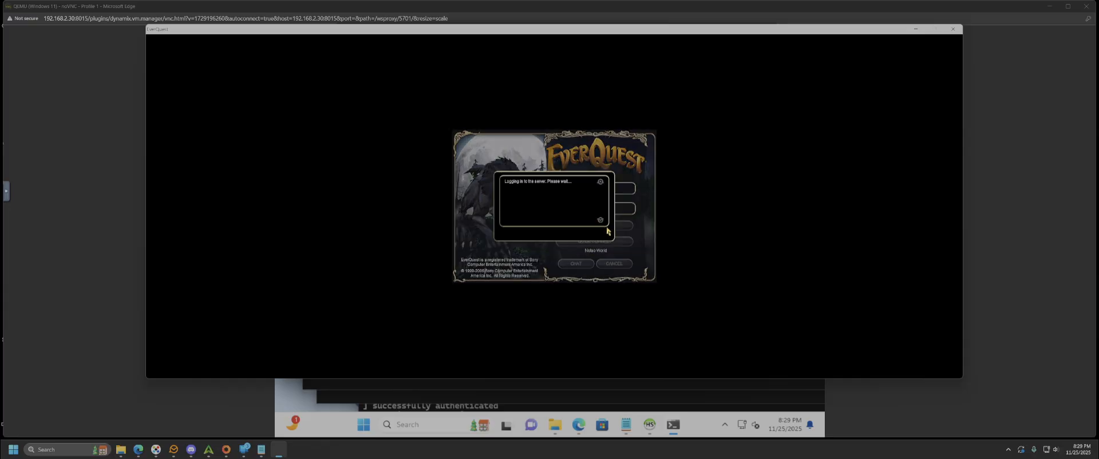
left_click(509, 171)
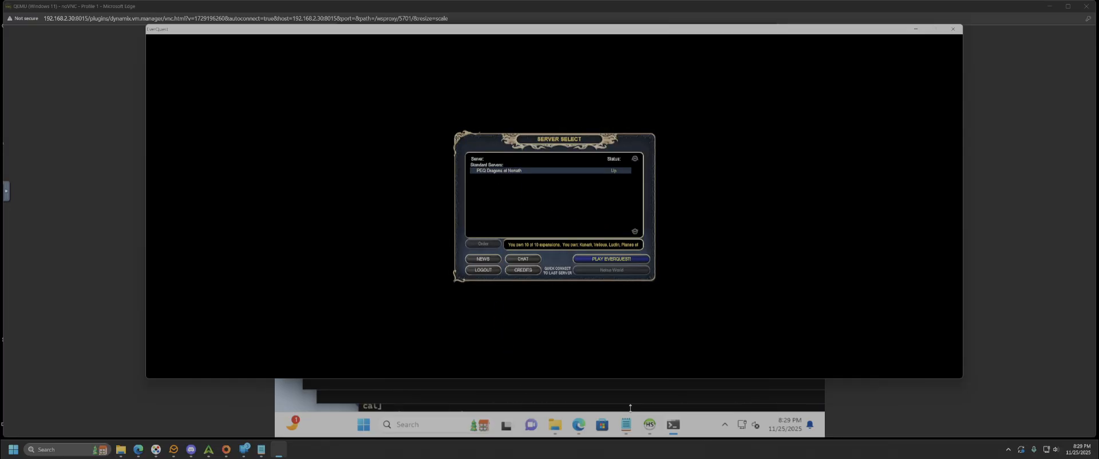
left_click(626, 425)
left_click(427, 51)
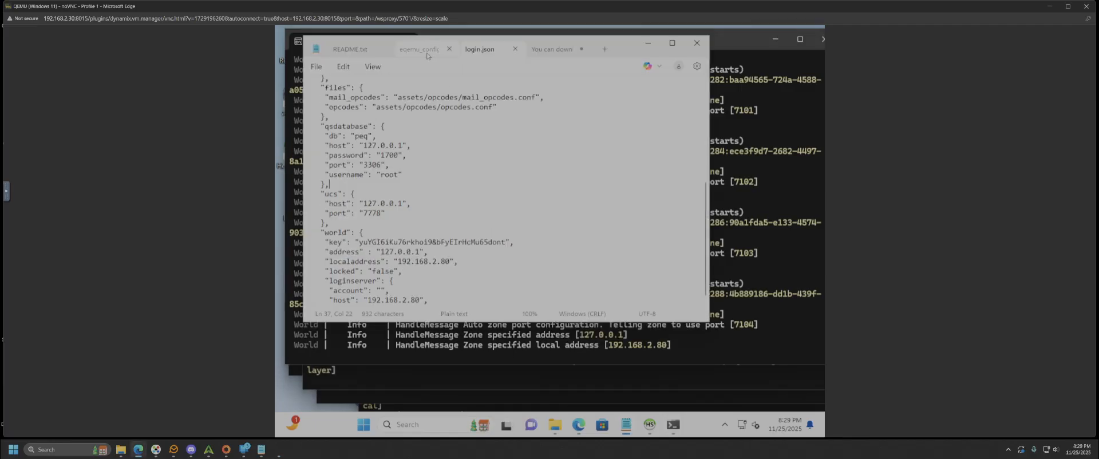
- Save eqemu_config.json, return to the EverQuest server list, and enter PEQ Dragons of Norrath
left_click(318, 67)
left_click(329, 174)
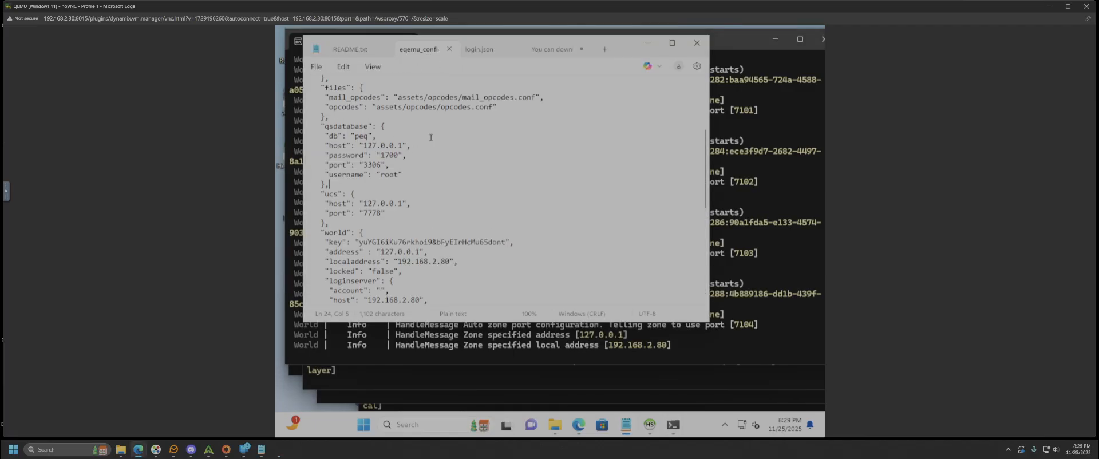
left_click(673, 429)
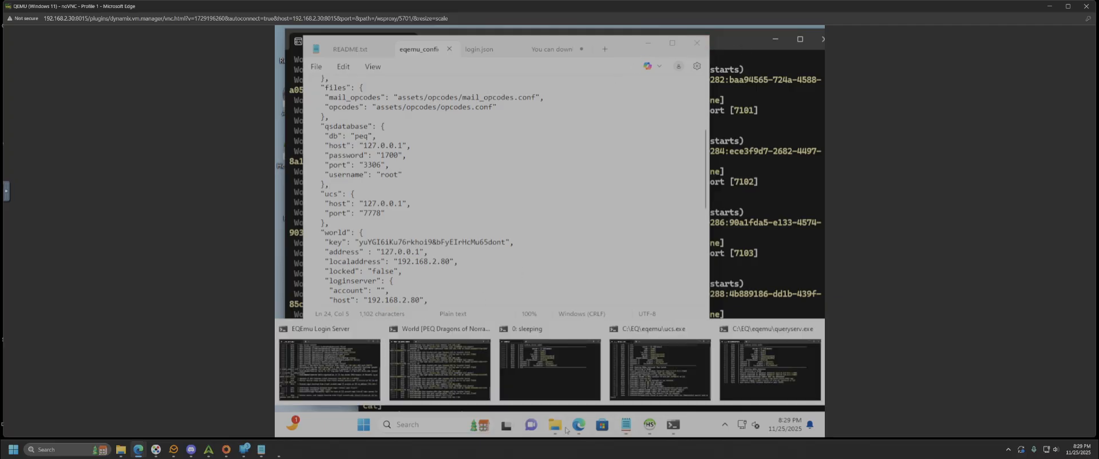
left_click(278, 449)
left_click(588, 258)
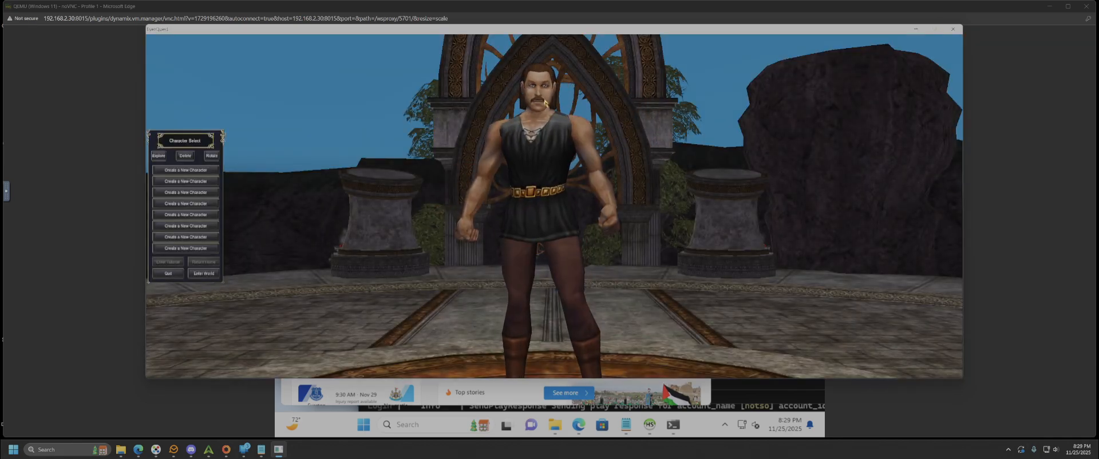
- Quit character select, log out to the main menu, and confirm exiting EverQuest
left_click(178, 277)
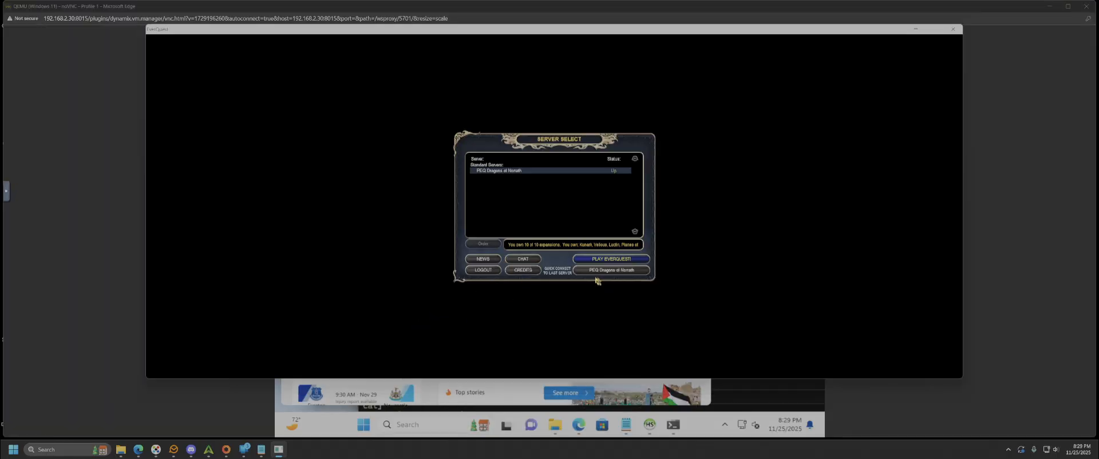
left_click(481, 269)
left_click(599, 269)
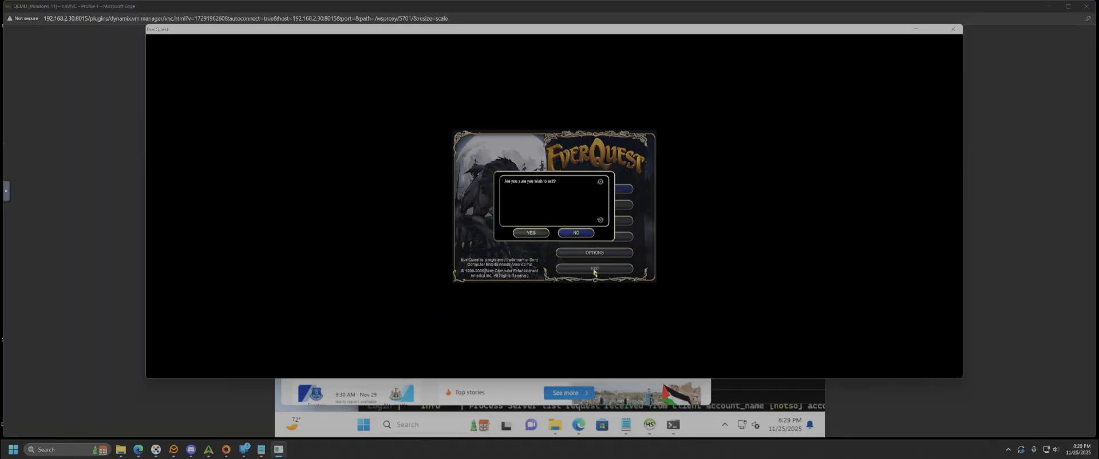
left_click(579, 237)
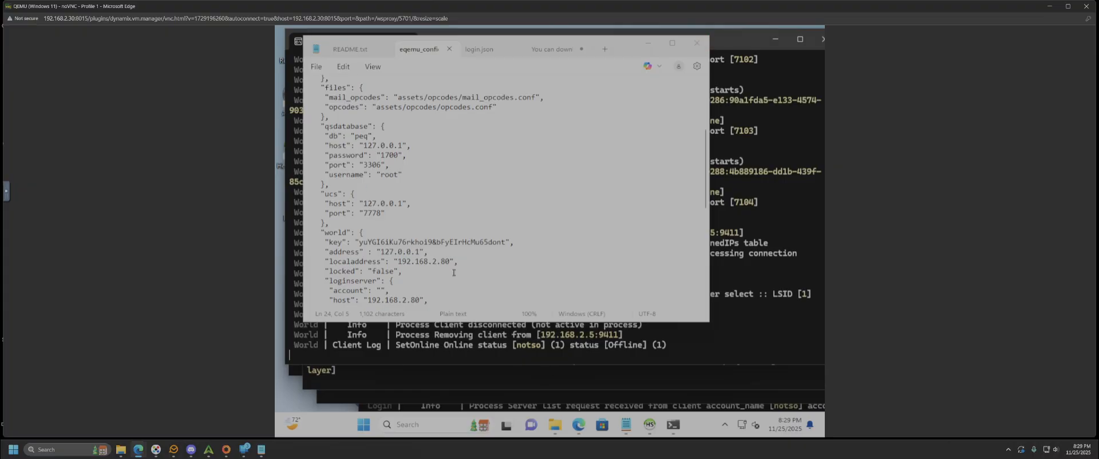
- In C:\EQ\eqemu, run stop_server.bat then start_server.bat, allowing both past the security warning
left_click(561, 433)
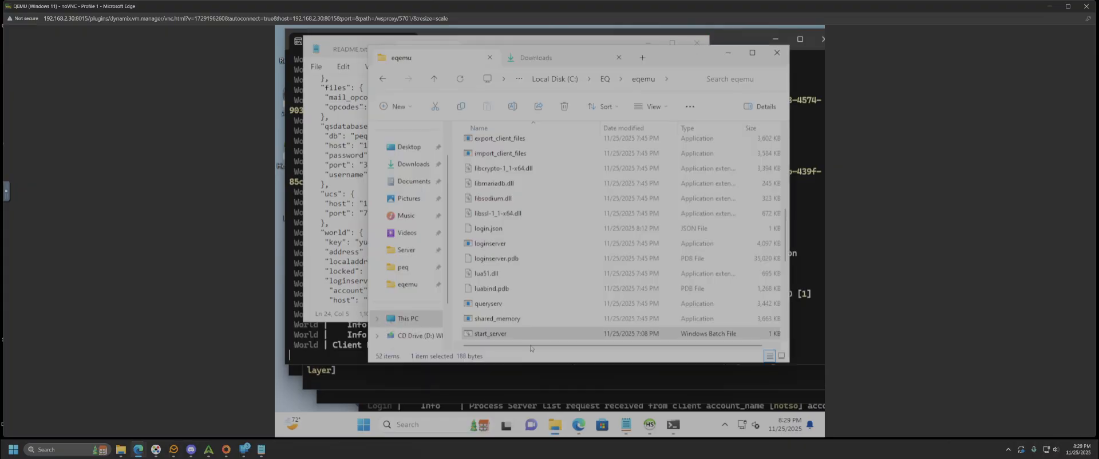
scroll(503, 329, "down", 1)
left_click(496, 303)
double_click(497, 304)
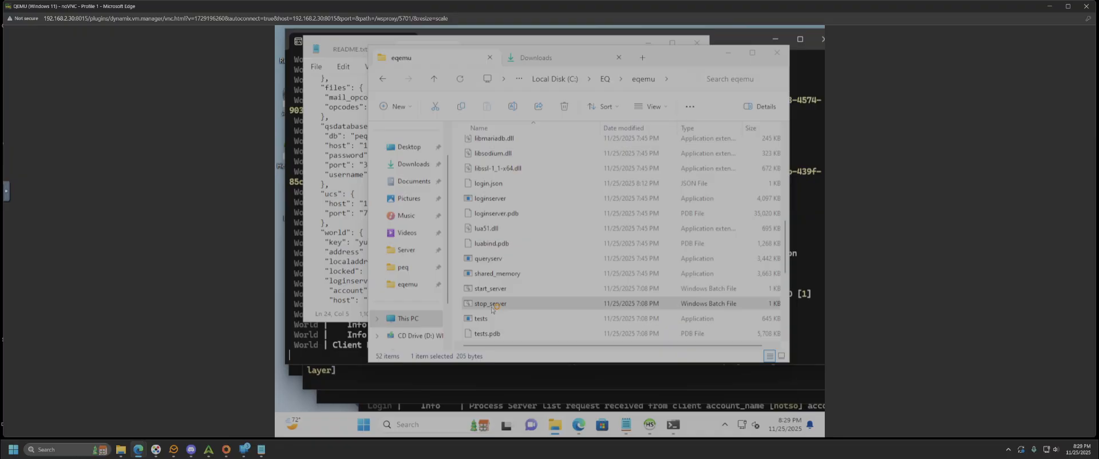
left_click(583, 235)
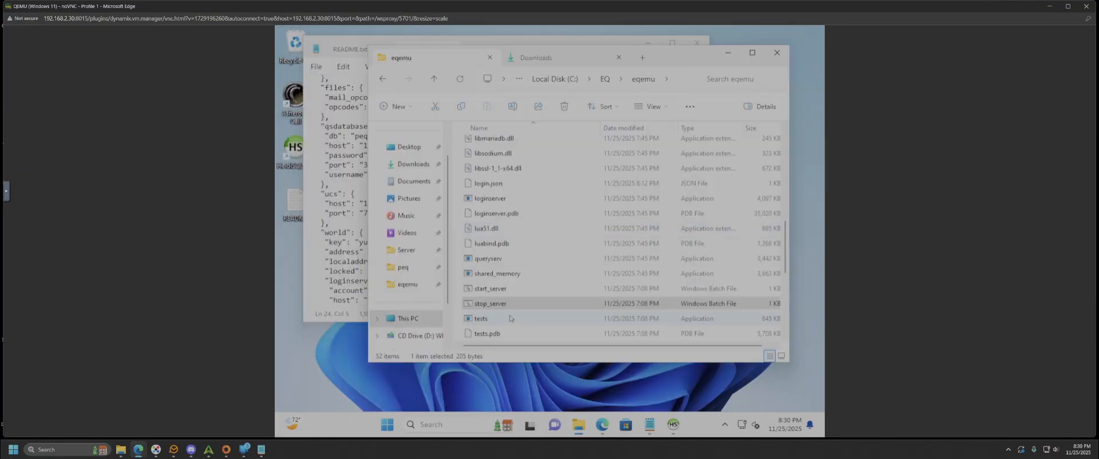
double_click(491, 289)
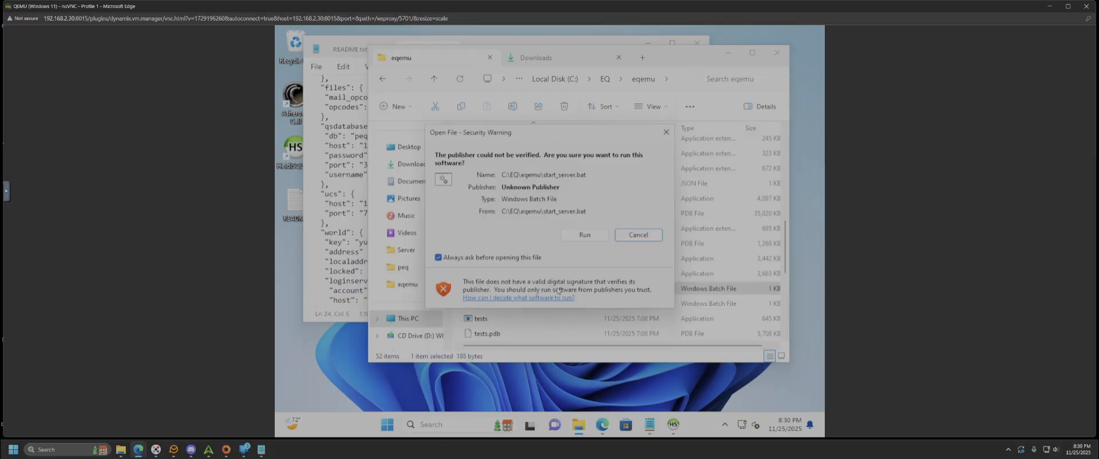
left_click(583, 236)
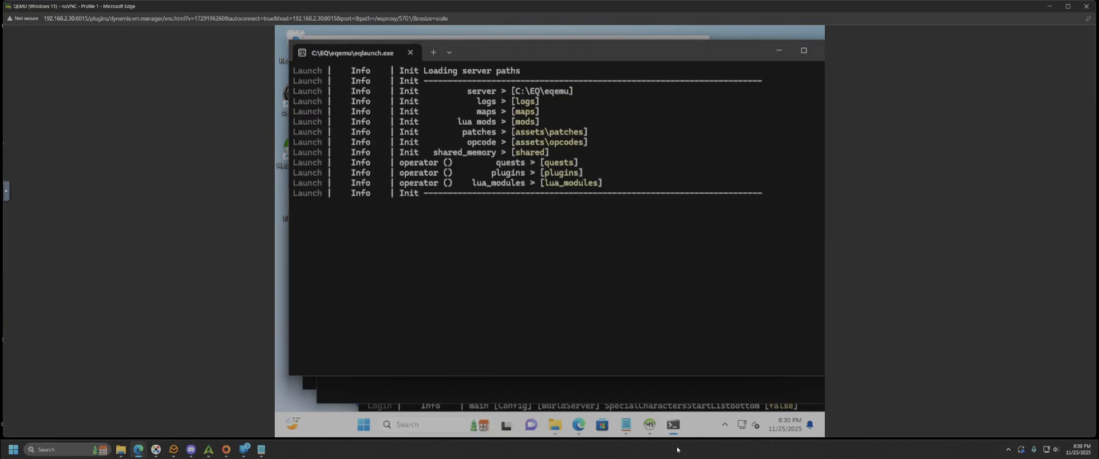
- Minimize the virtual machine viewer window once the ucs and queryserv consoles are running
mouse_move(678, 429)
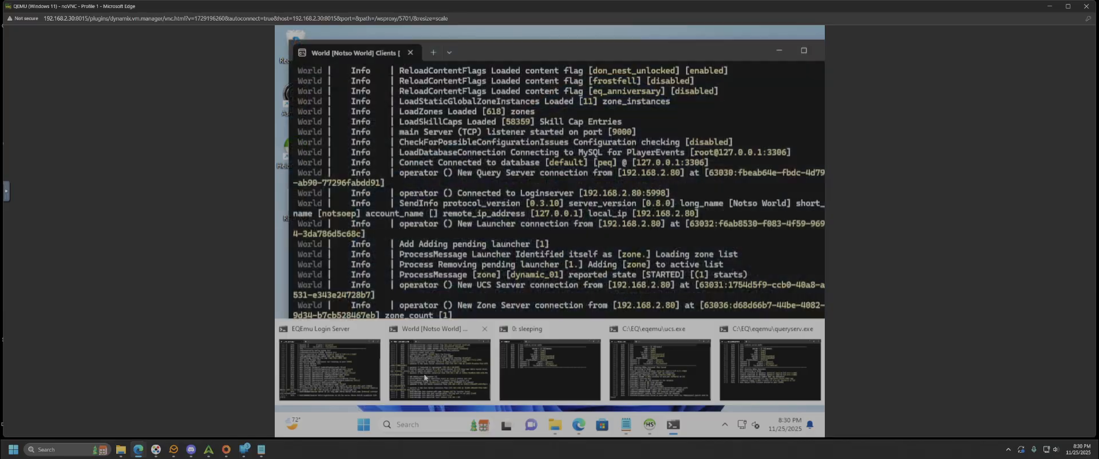
left_click(1049, 6)
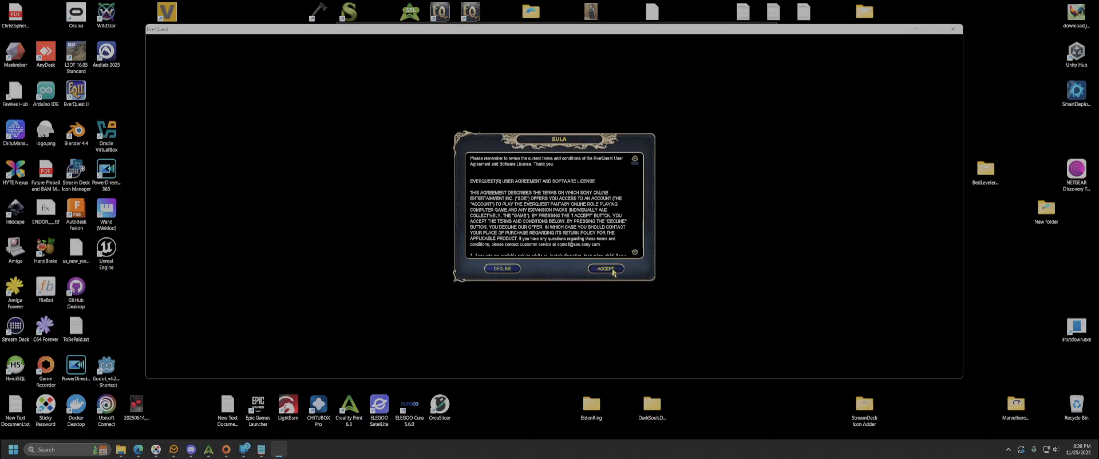
- Accept the EULA, log in with the account password, and enter the Notso World server
left_click(613, 271)
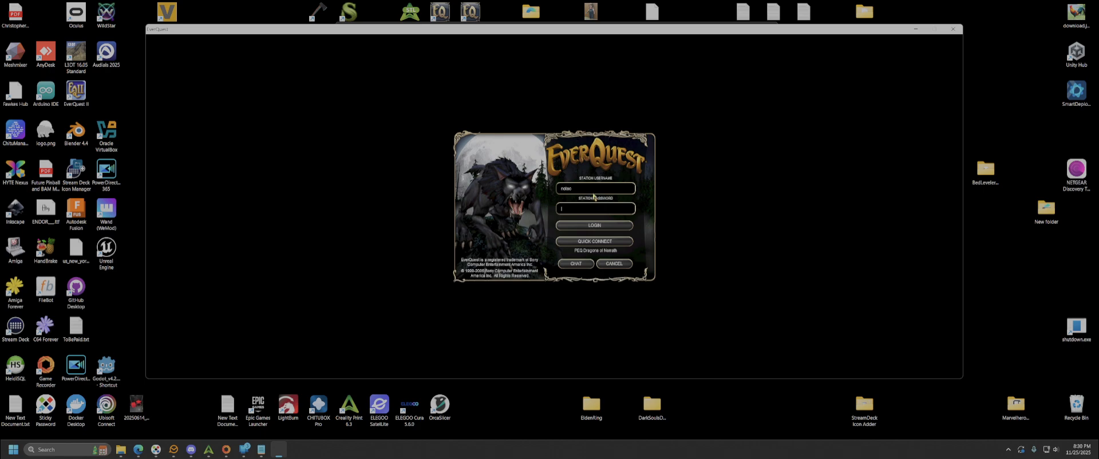
type("****")
left_click(595, 225)
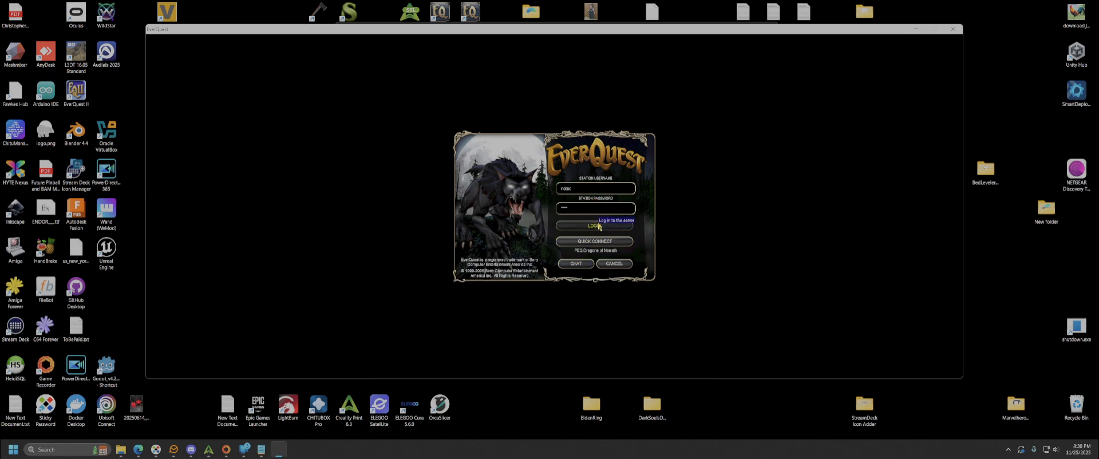
left_click(485, 172)
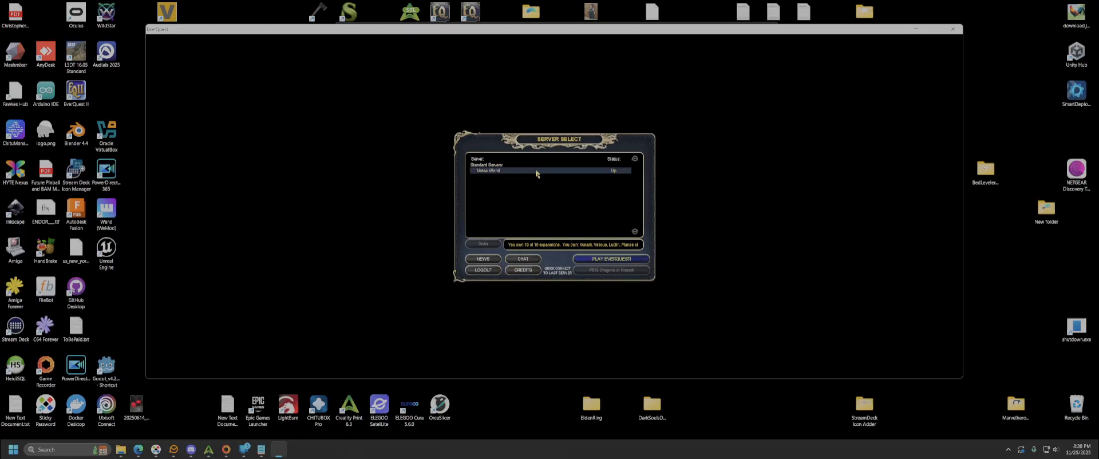
left_click(613, 259)
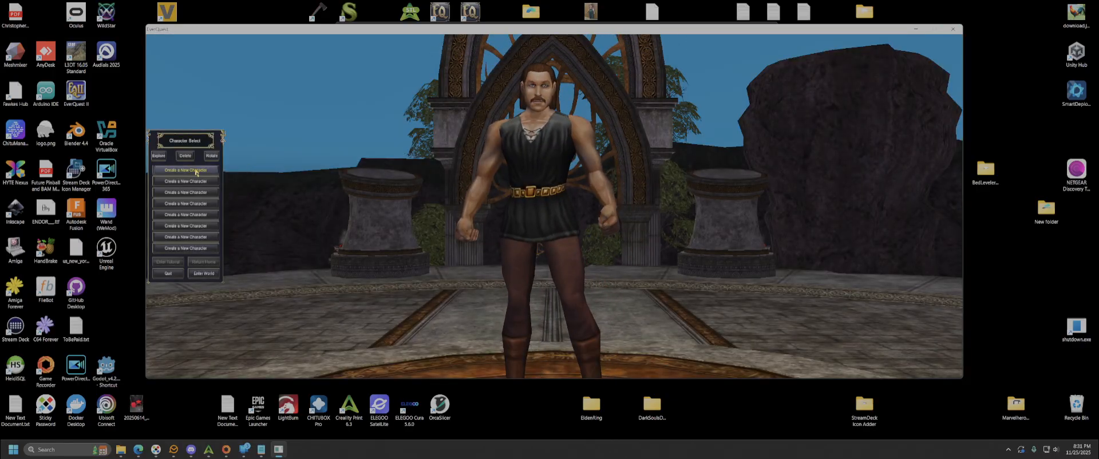
- Start a new character and add two points each to Strength and Agility
left_click(197, 170)
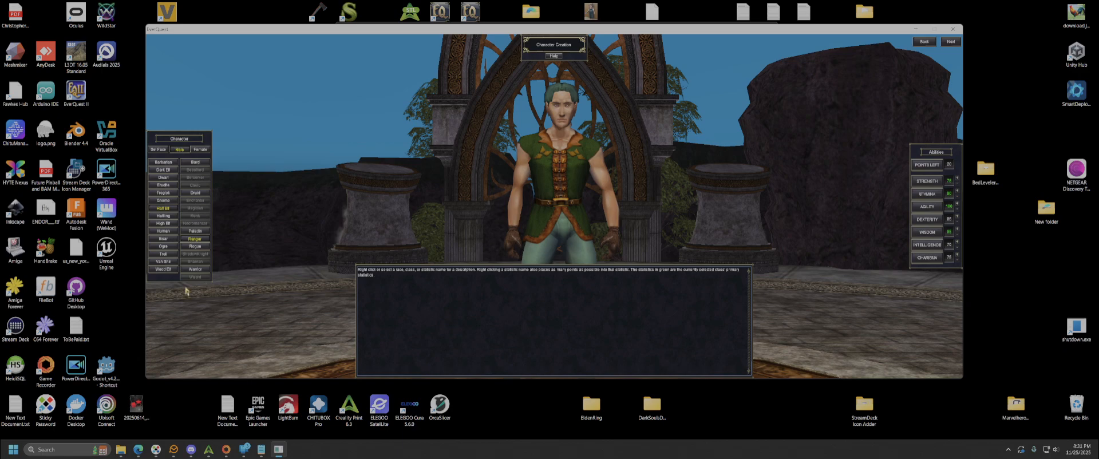
left_click(957, 178)
left_click(957, 179)
left_click(957, 204)
left_click(957, 204)
left_click(952, 42)
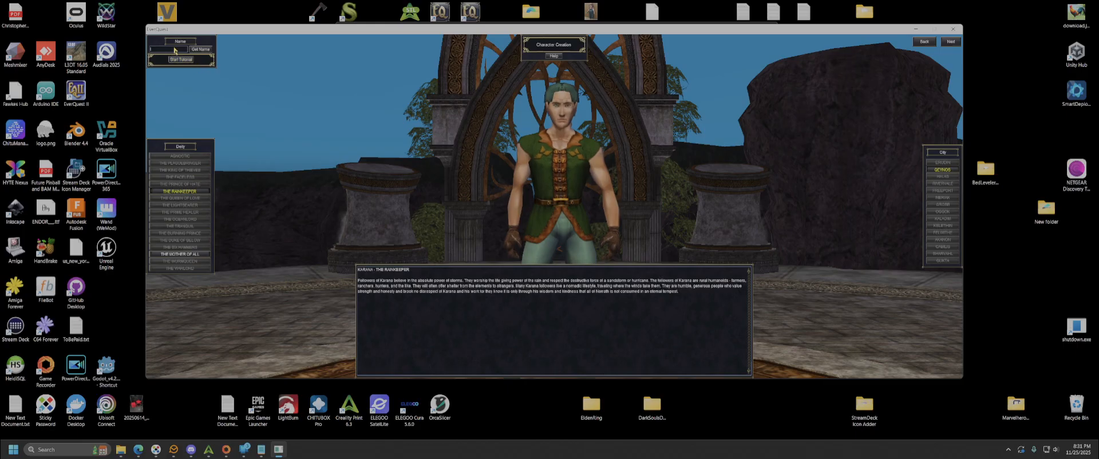
- Name the Karana-worshipping ranger 'Nafsoi' and finish creation
type("Nafsoi")
left_click(947, 42)
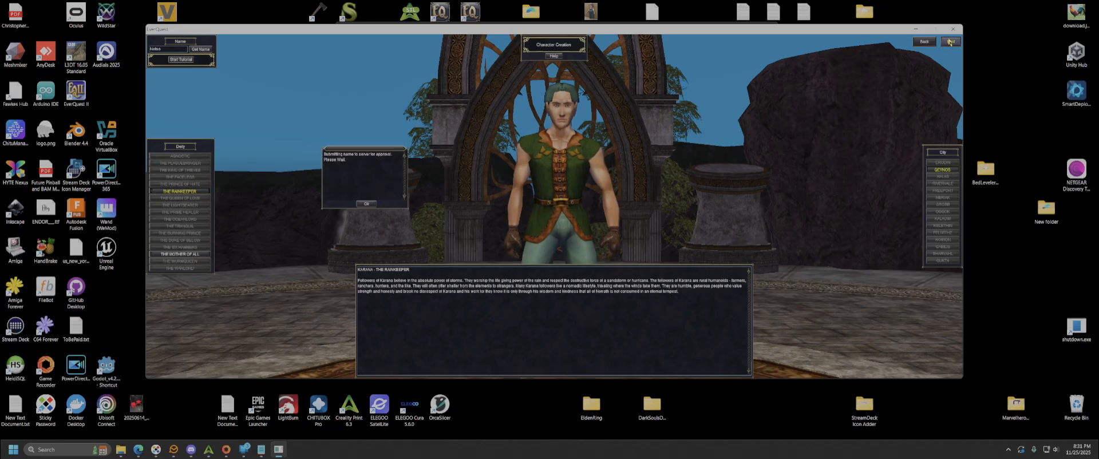
left_click(201, 171)
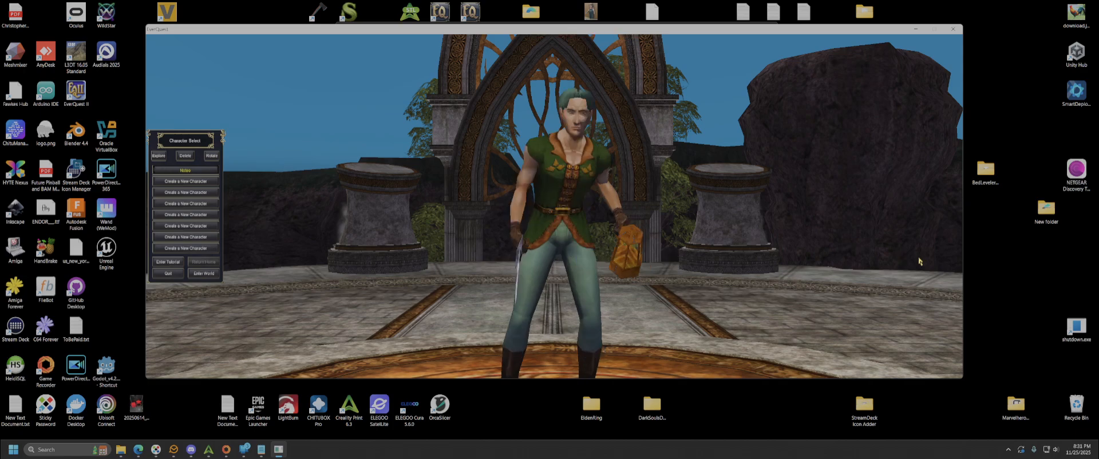
- Enter the world as the new ranger and look around the forest, pond and Qaelin Hailstorm
left_click(209, 274)
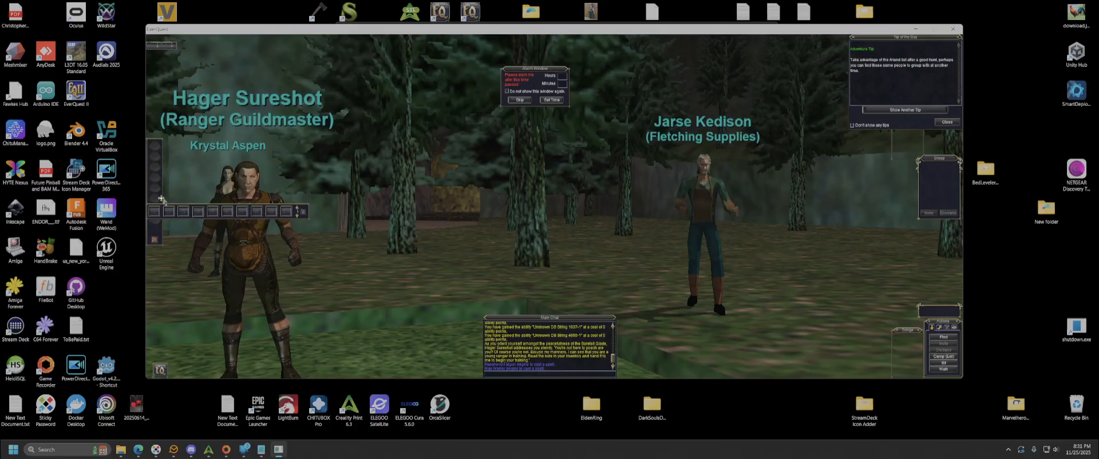
key("Left")
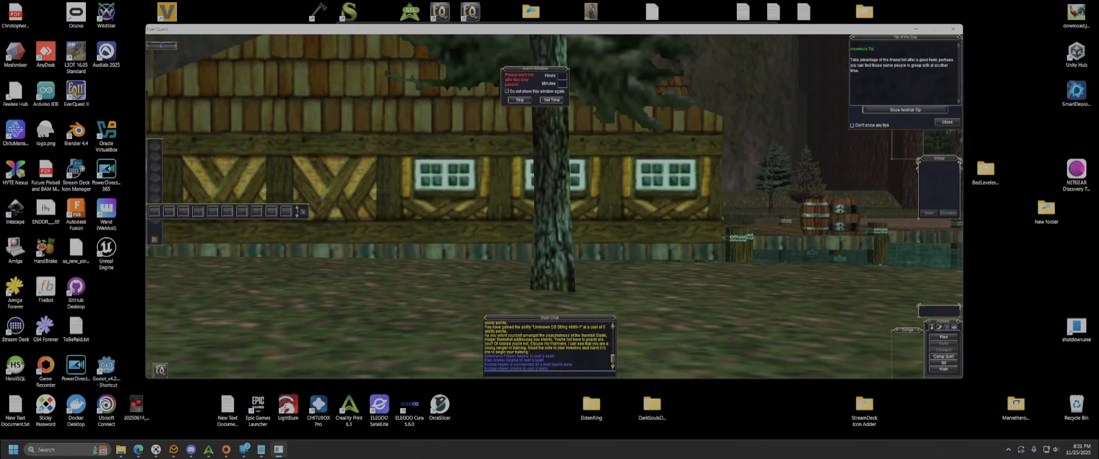
key("Right")
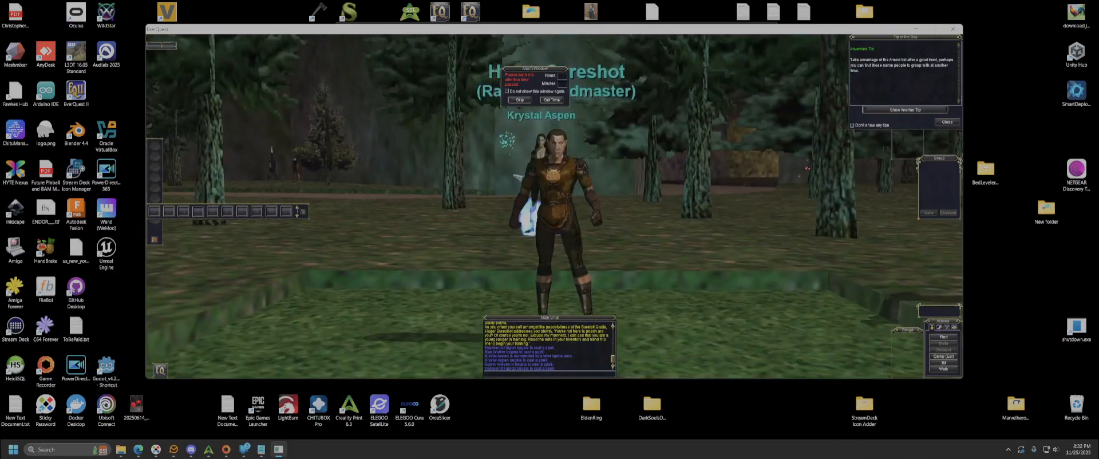
key("Right")
key("Left")
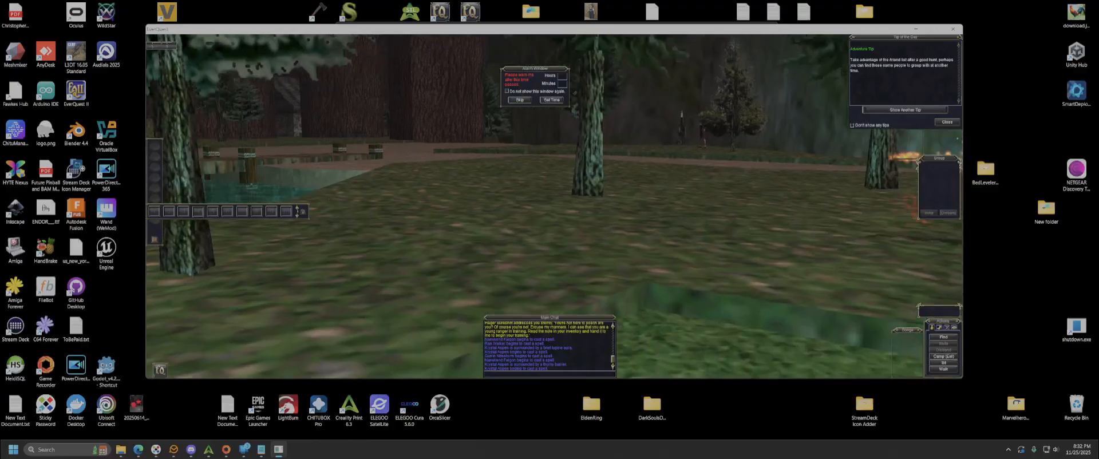
key("w")
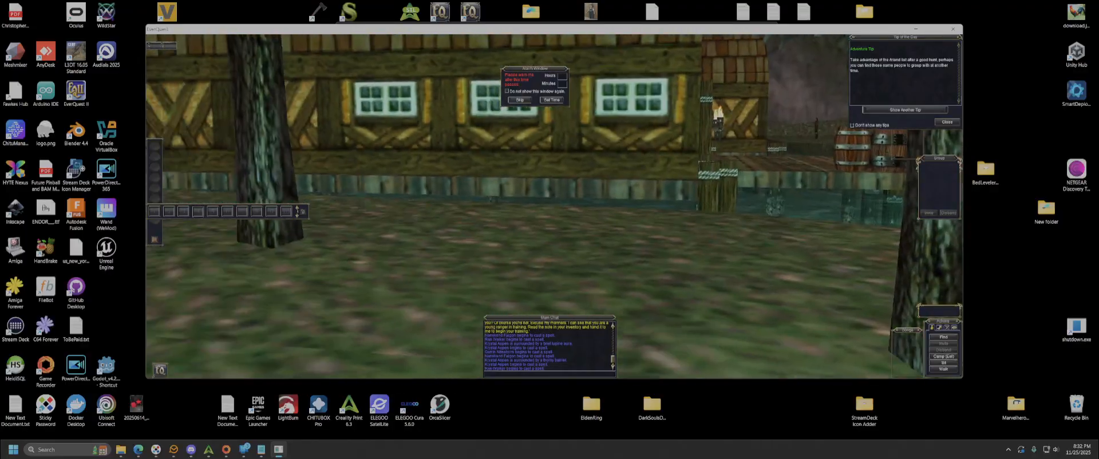
key("Left")
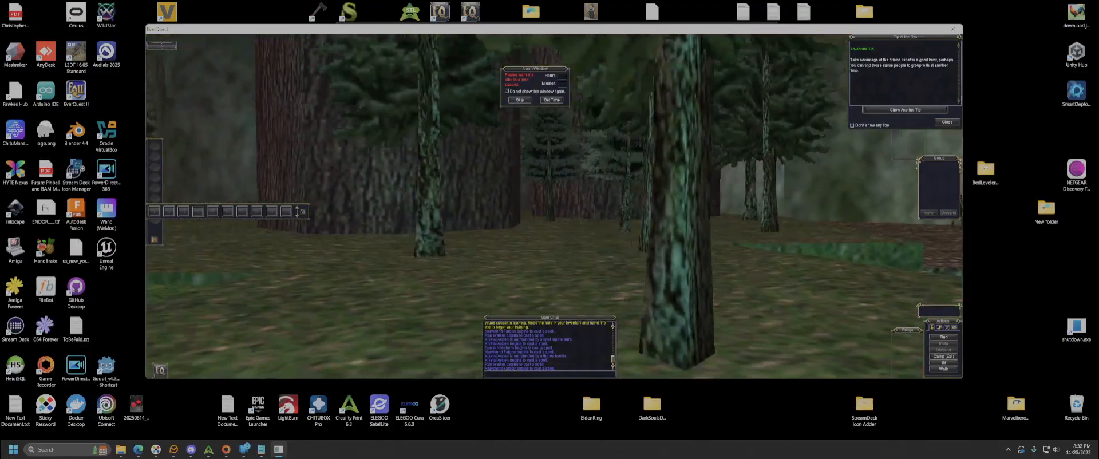
key("Left")
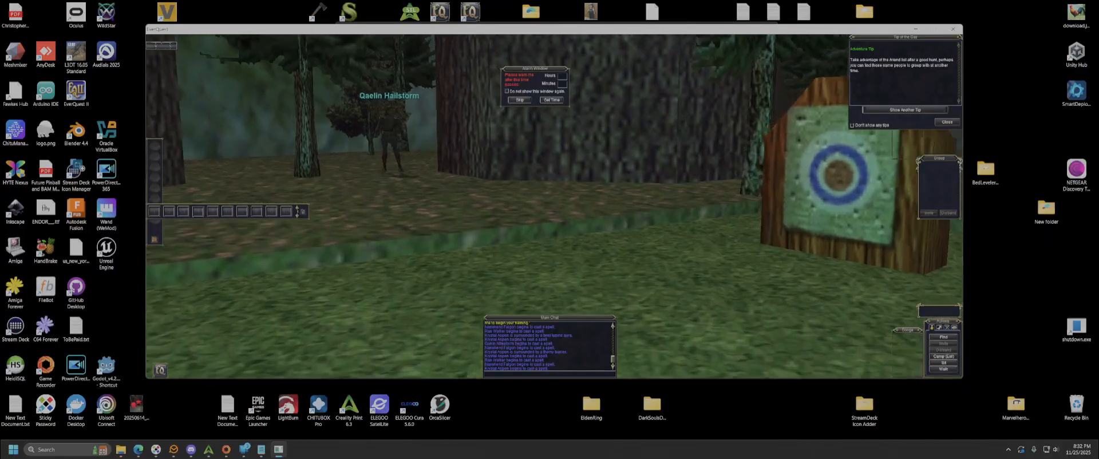
key("Left")
key("Left")
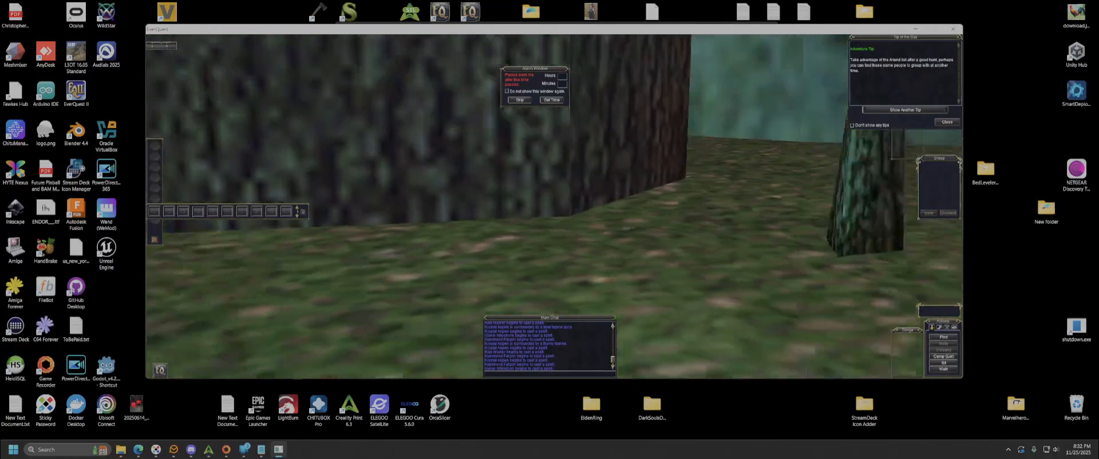
- Dismiss the tip of the day, enter /quit now and /logout in chat, then start camping
key("Escape")
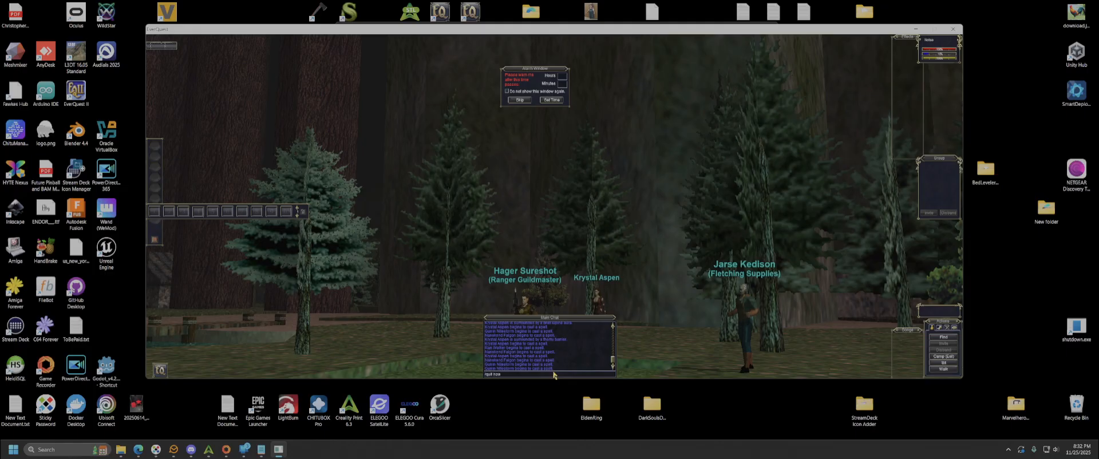
key("Return")
type("/logout")
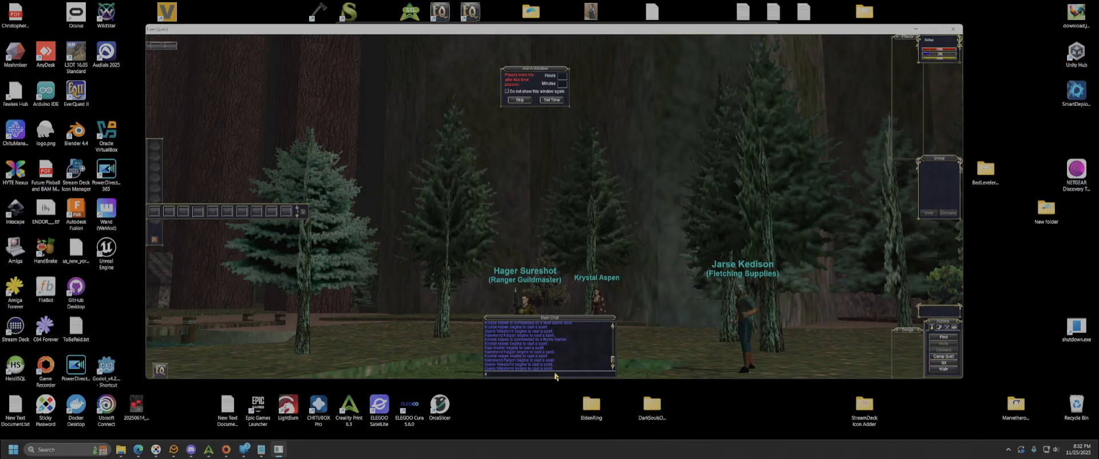
key("Return")
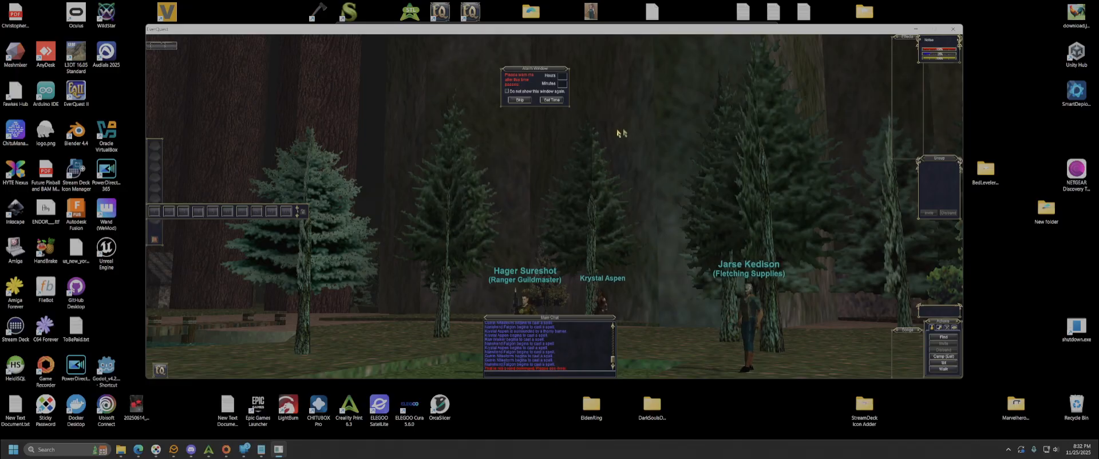
left_click(949, 357)
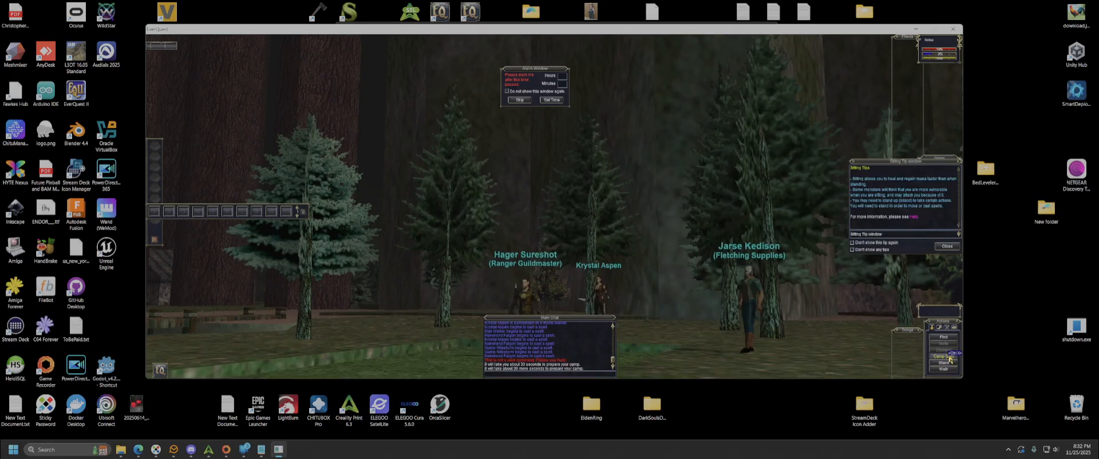